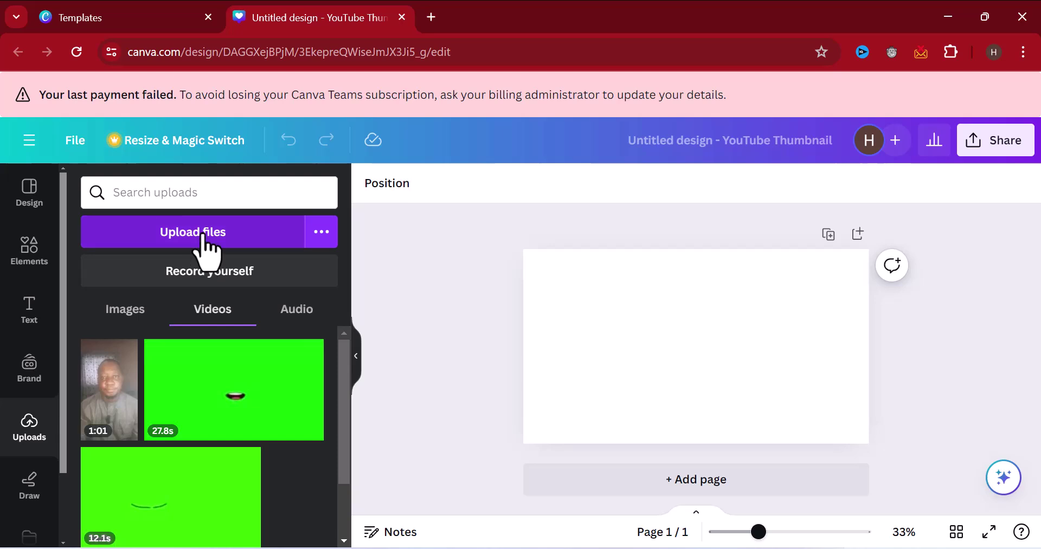
- Place the 1:01 speaker video on the page and remove its background
click(202, 234)
click(811, 365)
drag(108, 389, 686, 342)
click(390, 184)
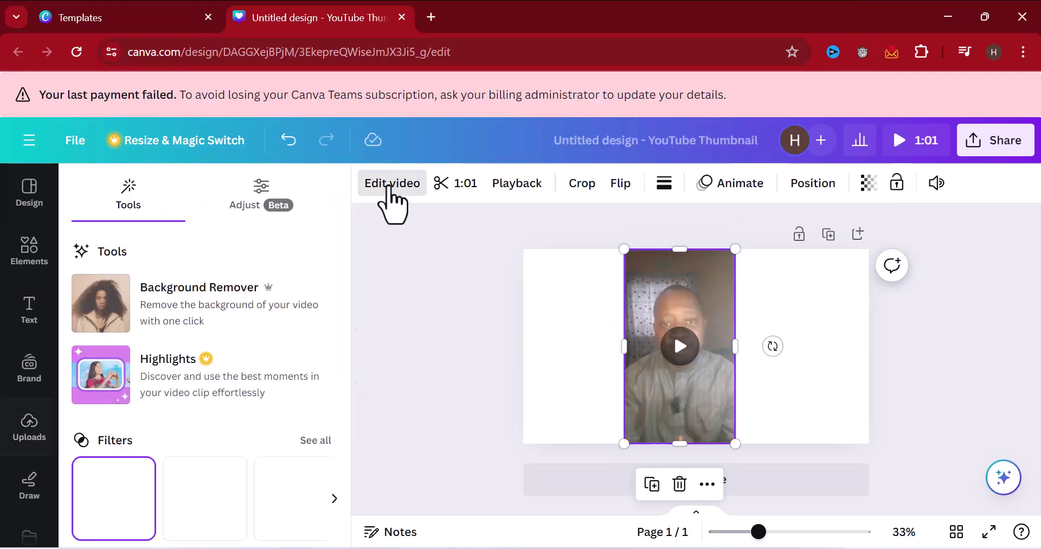
click(207, 304)
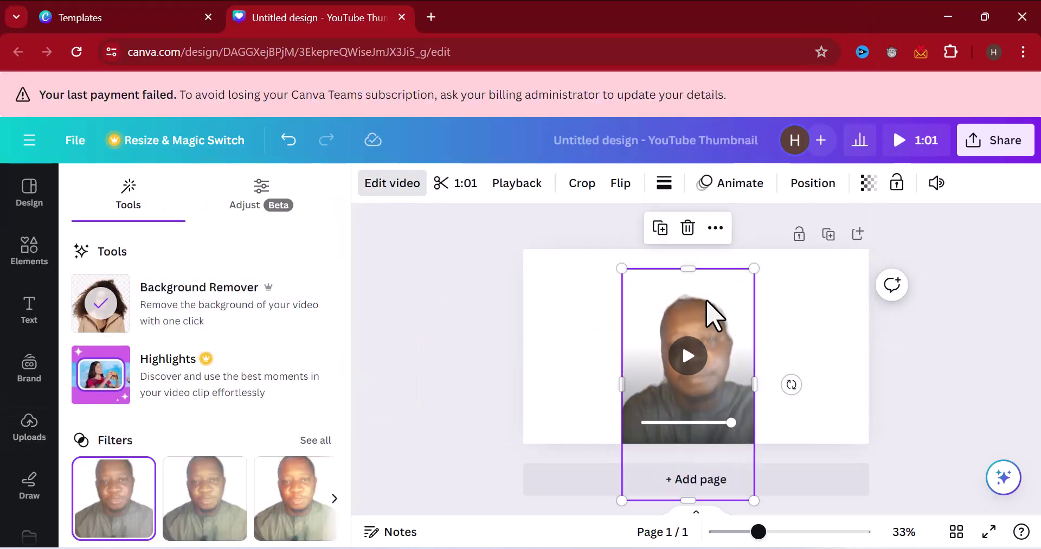
- Search elements for 'office' and stretch an office video over the page
click(30, 250)
click(201, 192)
text(office)
click(196, 283)
click(255, 347)
drag(801, 402, 869, 443)
- Add an office photo and send it behind the speaker video
click(698, 372)
click(109, 372)
right_click(548, 325)
mouse_move(705, 288)
click(860, 375)
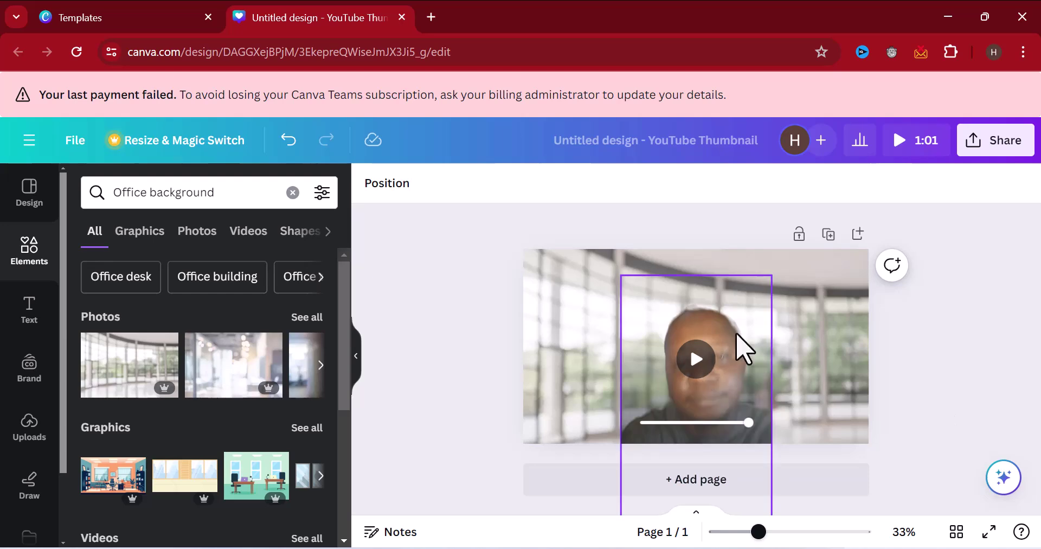
click(705, 384)
- Search 'natural herb background' and set an herbal photo behind the speaker
click(163, 192)
text(natural herb backgr)
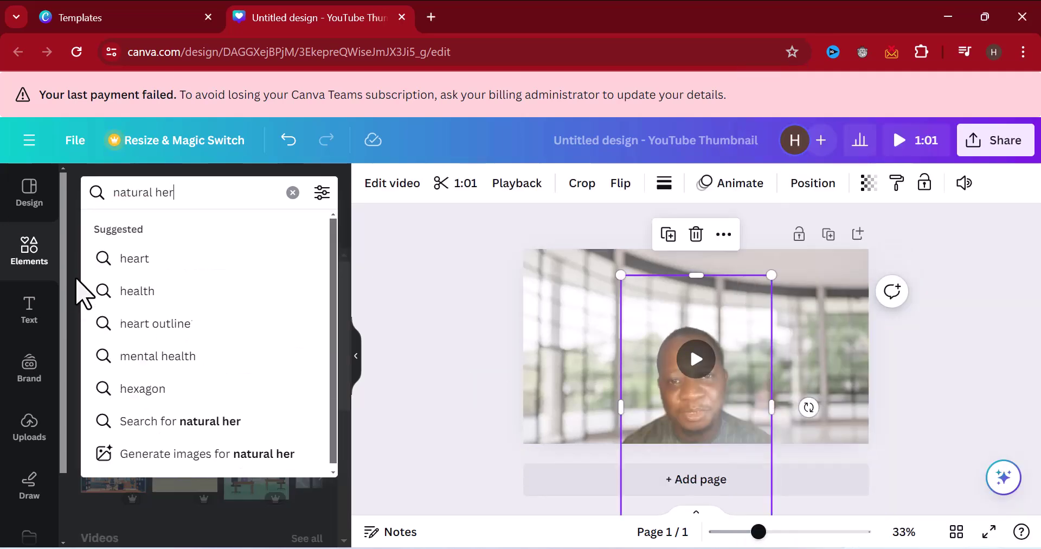
click(190, 288)
click(129, 394)
drag(623, 304, 797, 353)
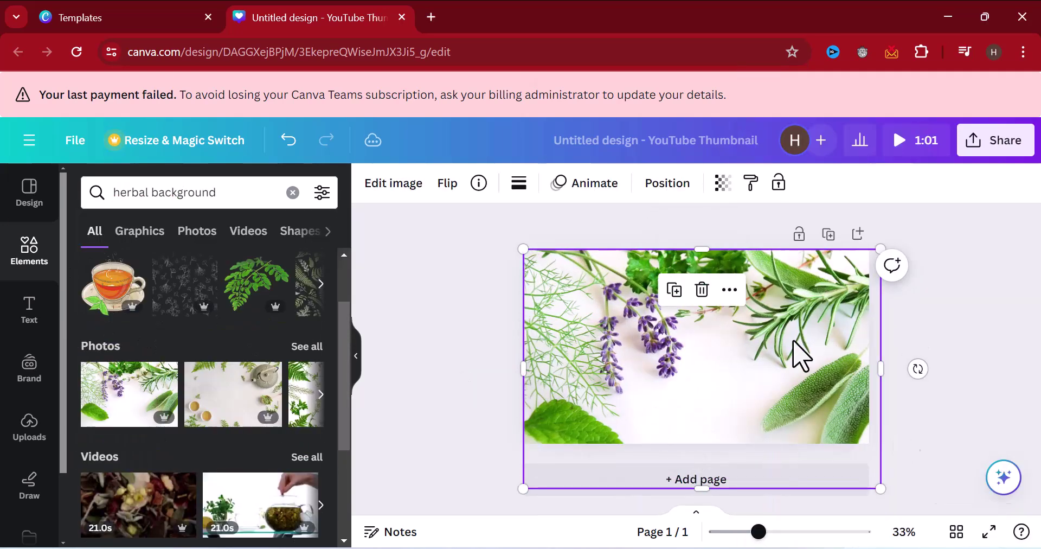
- Search 'cucumber' and try a cucumber graphic at the lower right, then delete it
click(292, 192)
text(cucumber)
key(Return)
drag(113, 358, 741, 312)
key(Delete)
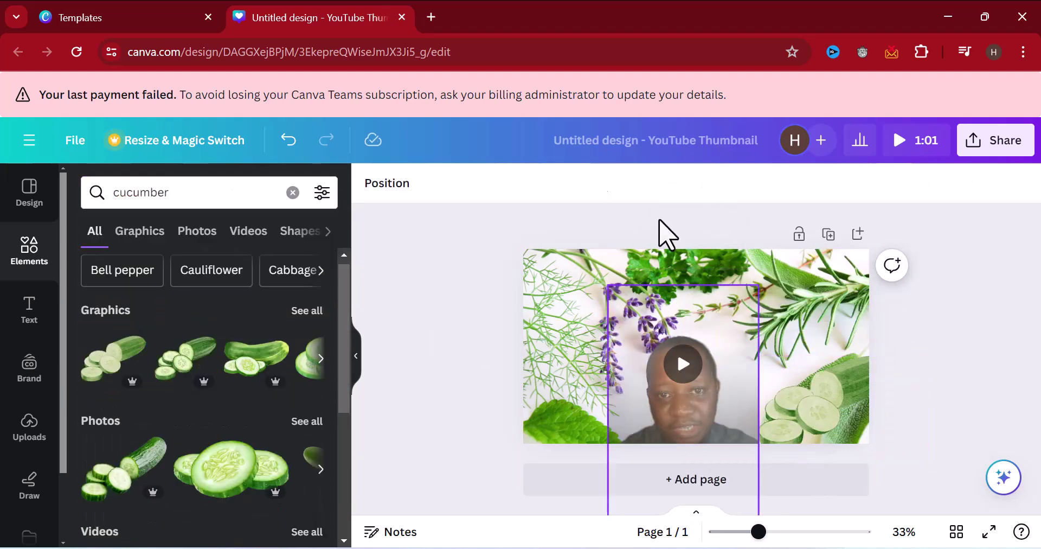
- Download the design as an MP4 at maximum quality
click(996, 140)
click(795, 331)
click(1014, 309)
click(860, 251)
click(865, 433)
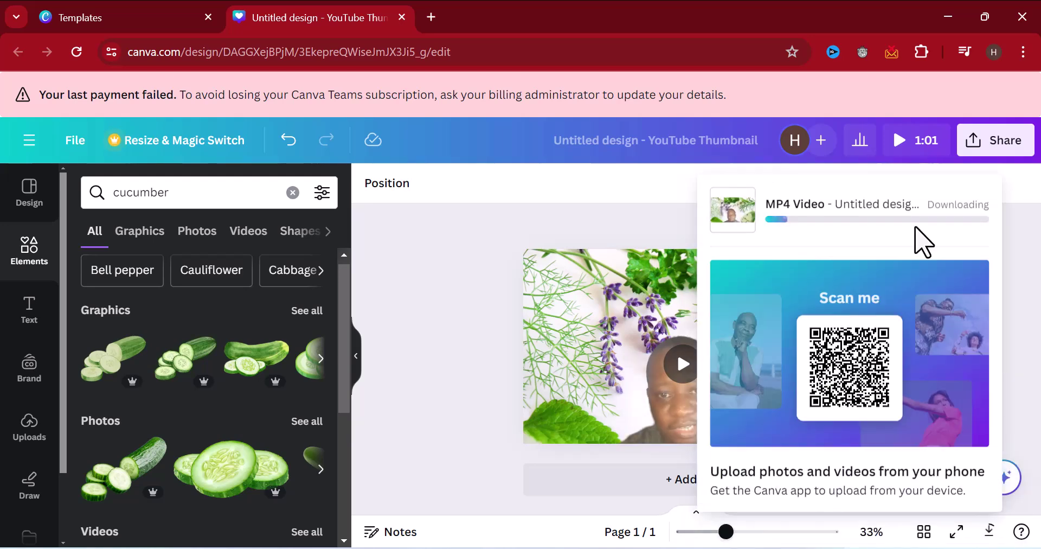
- Check the finished MP4 download and play it
key(alt+Tab)
right_click(725, 167)
key(Escape)
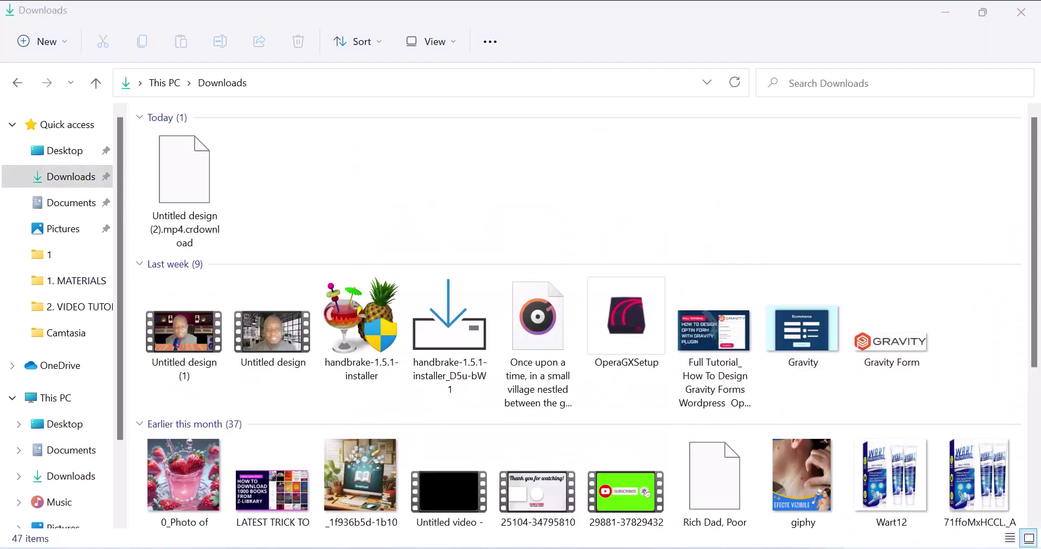
key(alt+Tab)
click(964, 51)
click(964, 52)
click(823, 126)
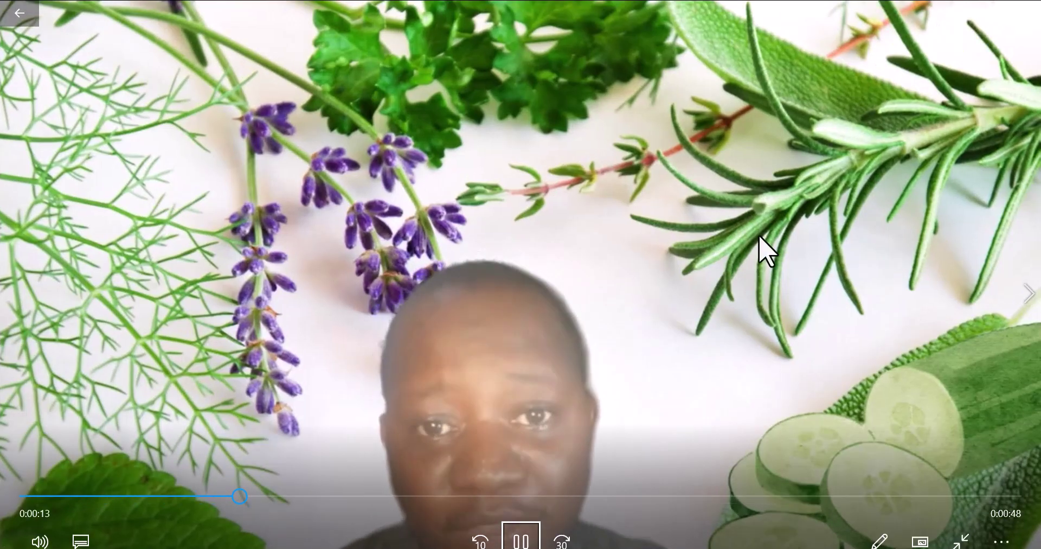
- Leave the video player and return to Chrome
key(alt+Tab)
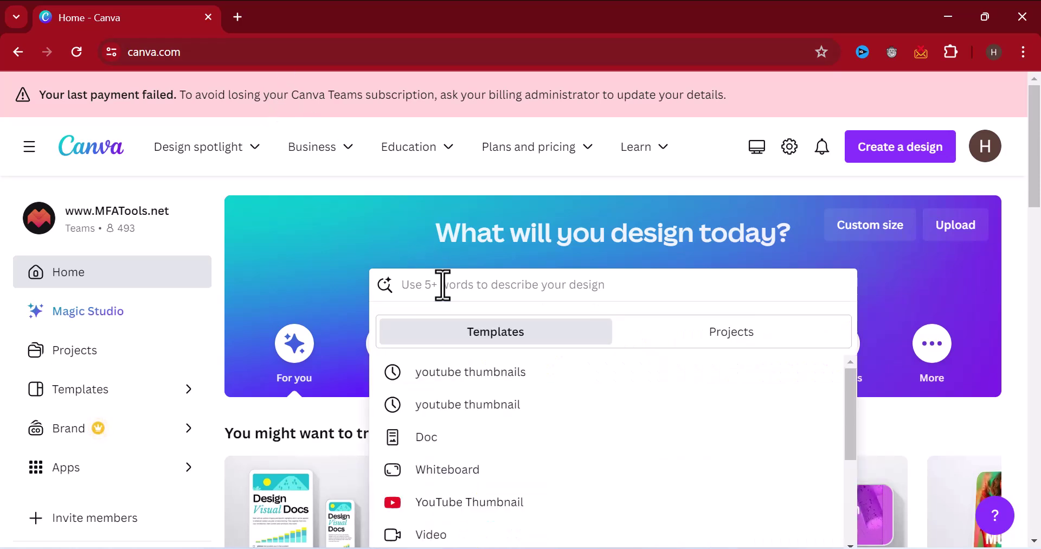
- Create a blank design from the 'youtube thumbnails' template search
click(476, 392)
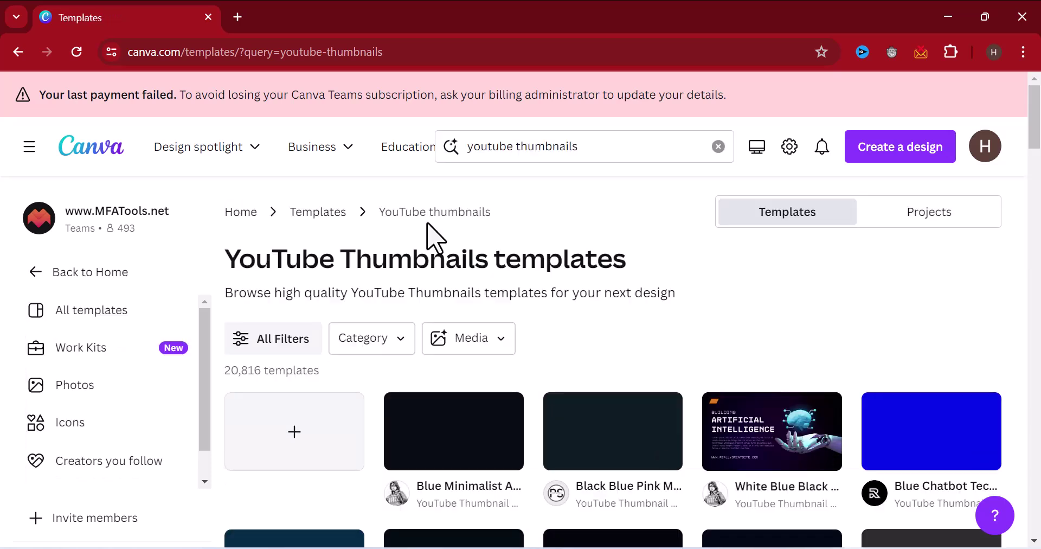
click(296, 446)
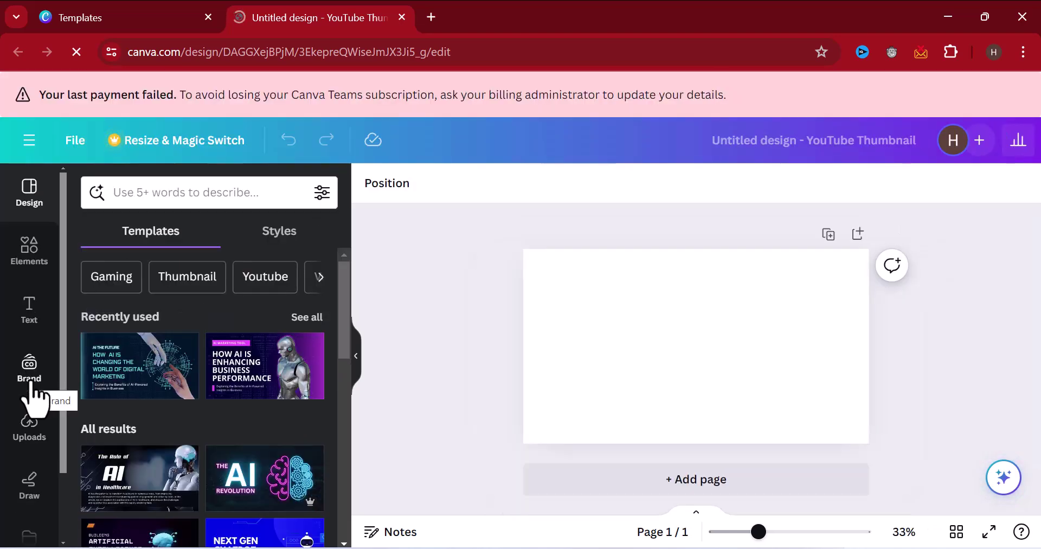
- Show the uploaded videos and pick the VID_20240102_165534 clip in the file dialog
click(29, 428)
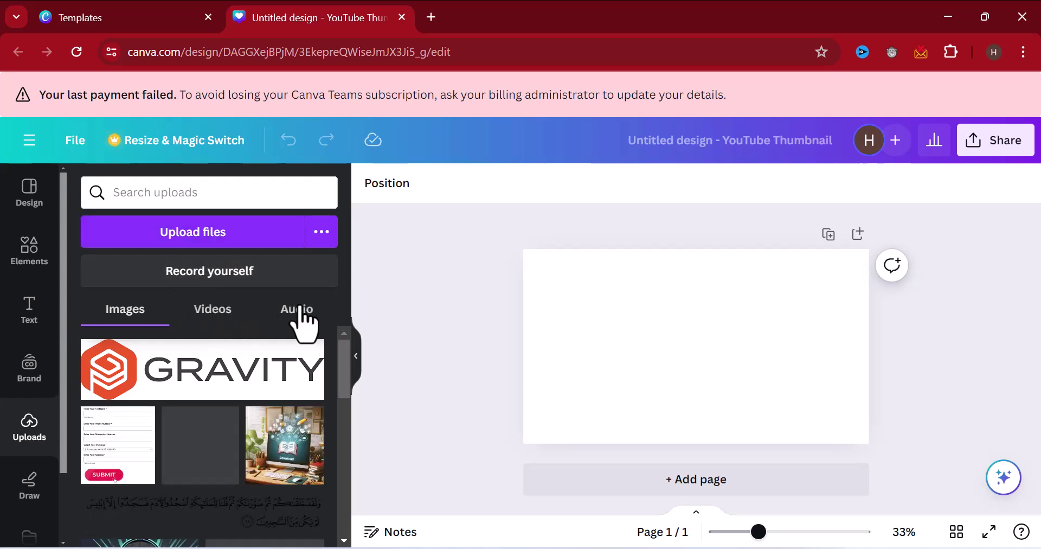
click(212, 314)
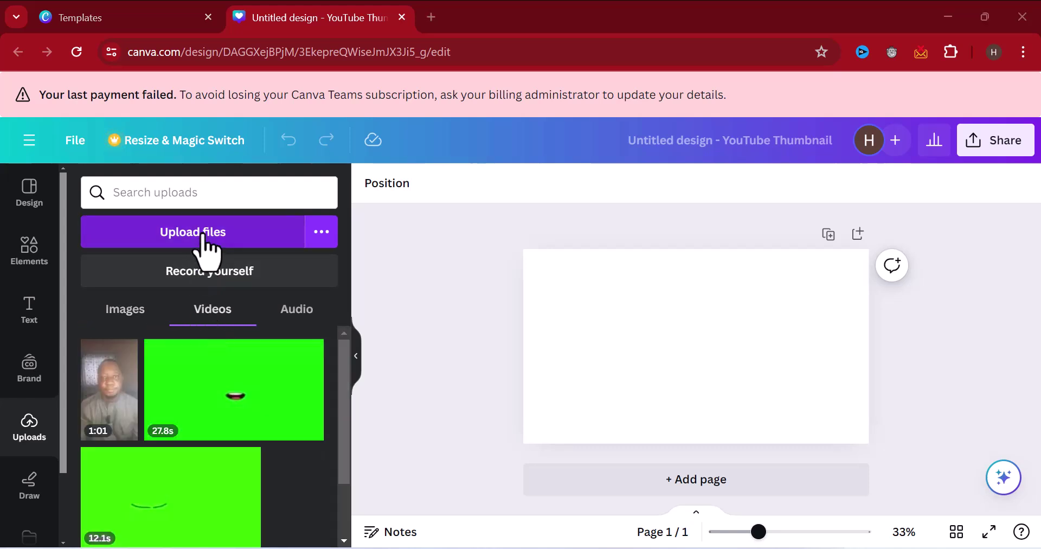
click(202, 235)
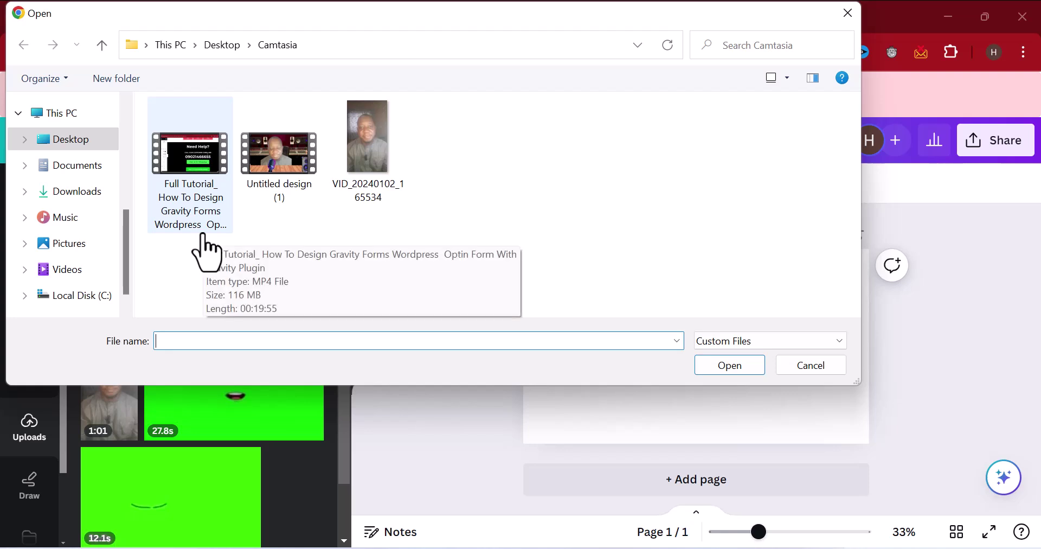
click(383, 153)
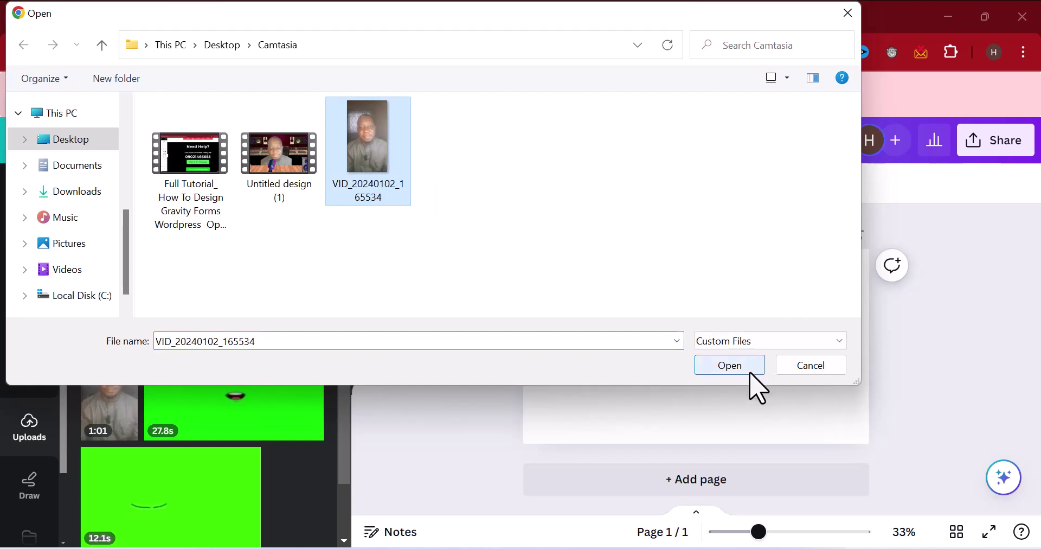
click(849, 14)
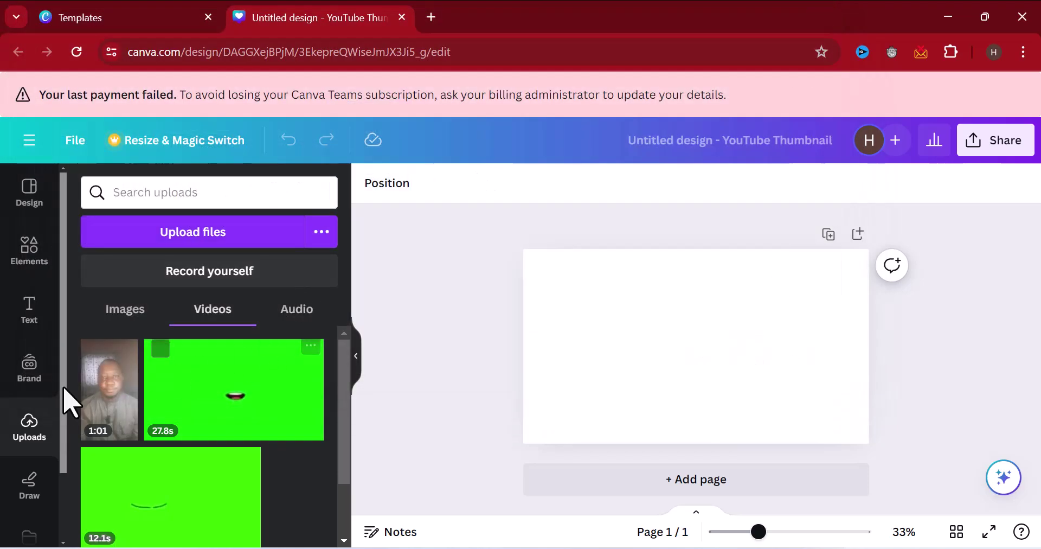
- Drag the 1:01 speaker video onto the page and resize it to about 410×720
mouse_move(103, 393)
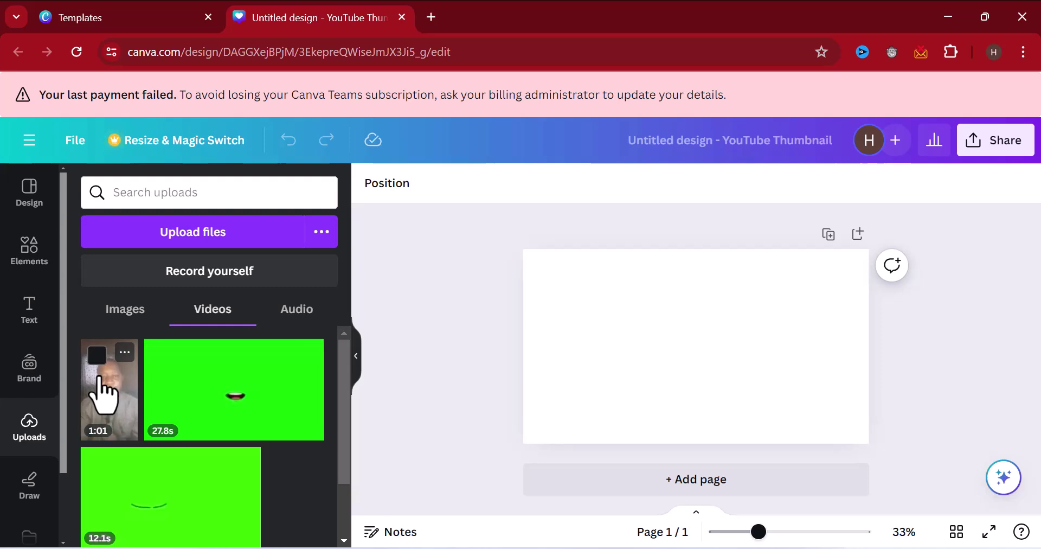
drag(103, 394, 681, 298)
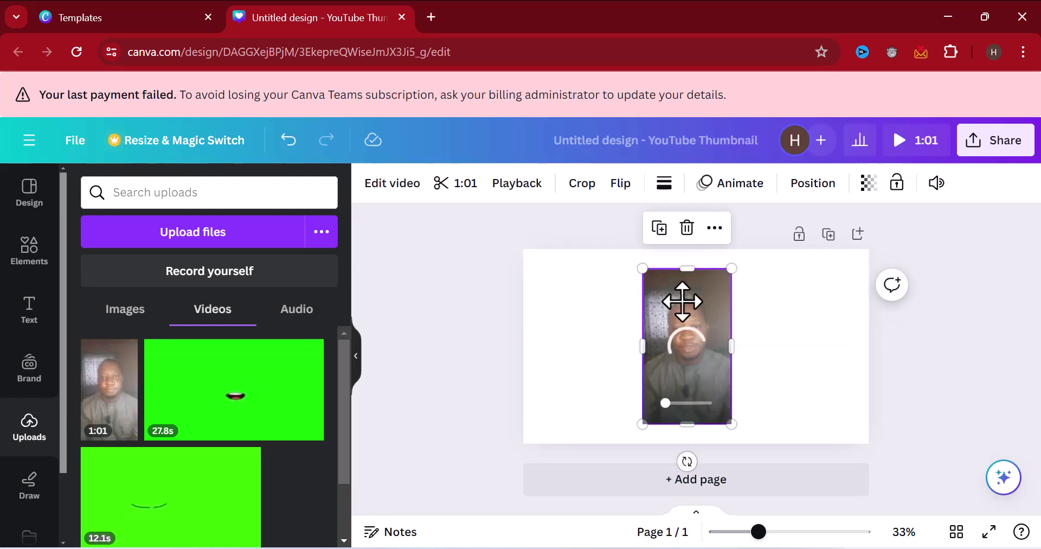
drag(636, 266, 629, 254)
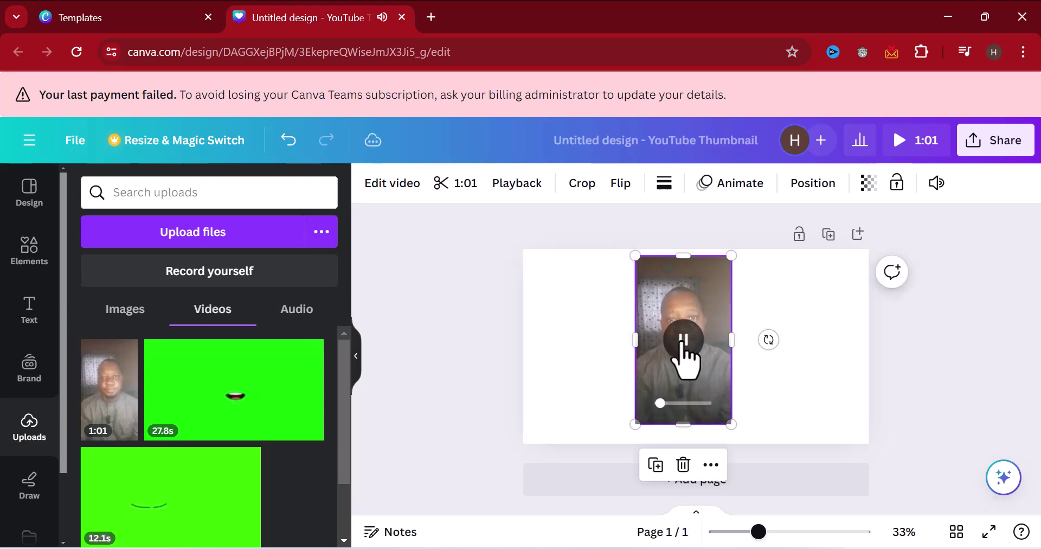
click(682, 341)
drag(731, 255, 735, 249)
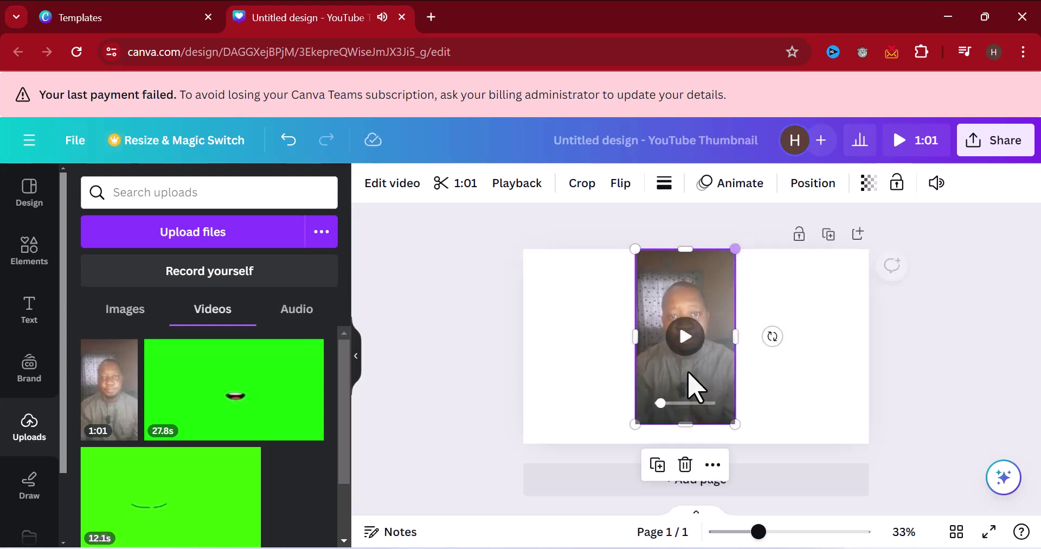
drag(635, 424, 624, 444)
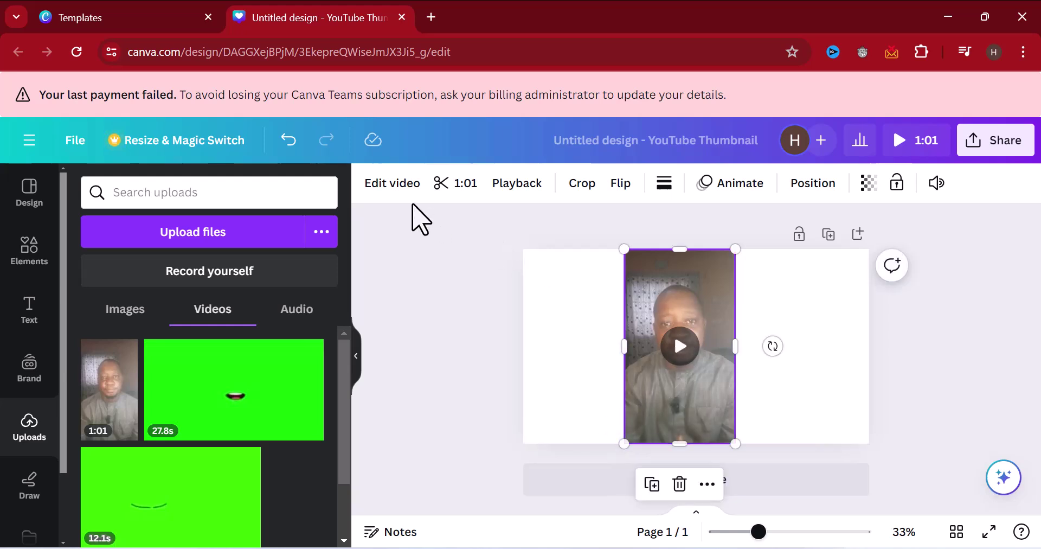
- Run Background Remover on the speaker video and enlarge it to roughly 478×838
click(389, 187)
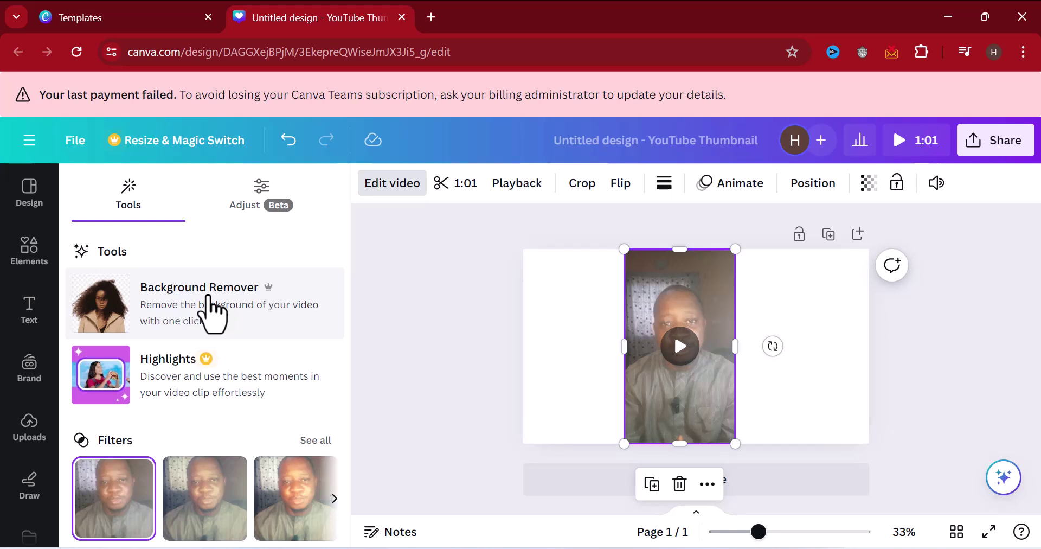
click(211, 312)
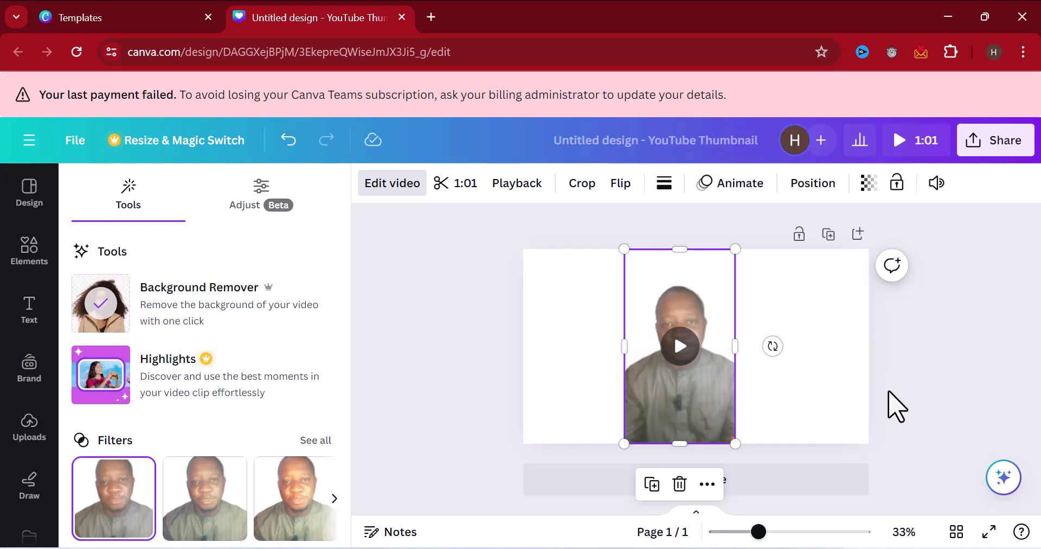
mouse_move(718, 425)
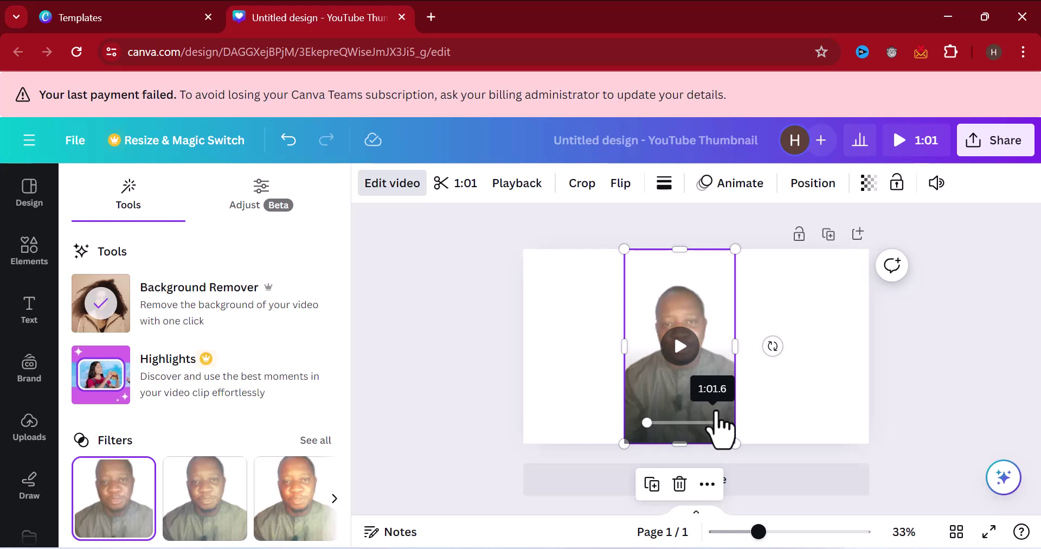
drag(714, 422, 694, 442)
drag(732, 299, 757, 264)
drag(719, 316, 714, 321)
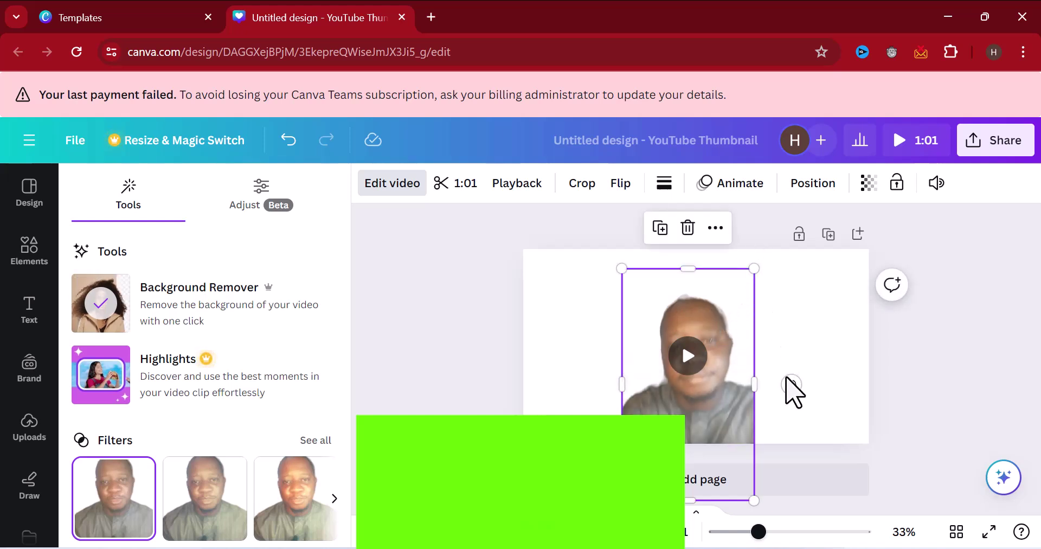
mouse_move(714, 326)
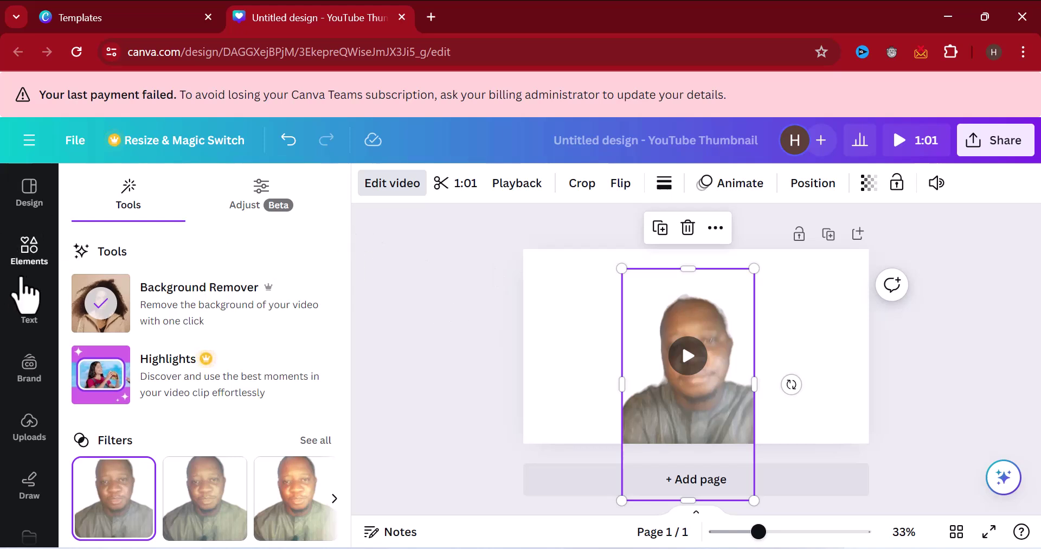
- Search elements for 'Office background' and browse the photos, graphics and videos
click(30, 250)
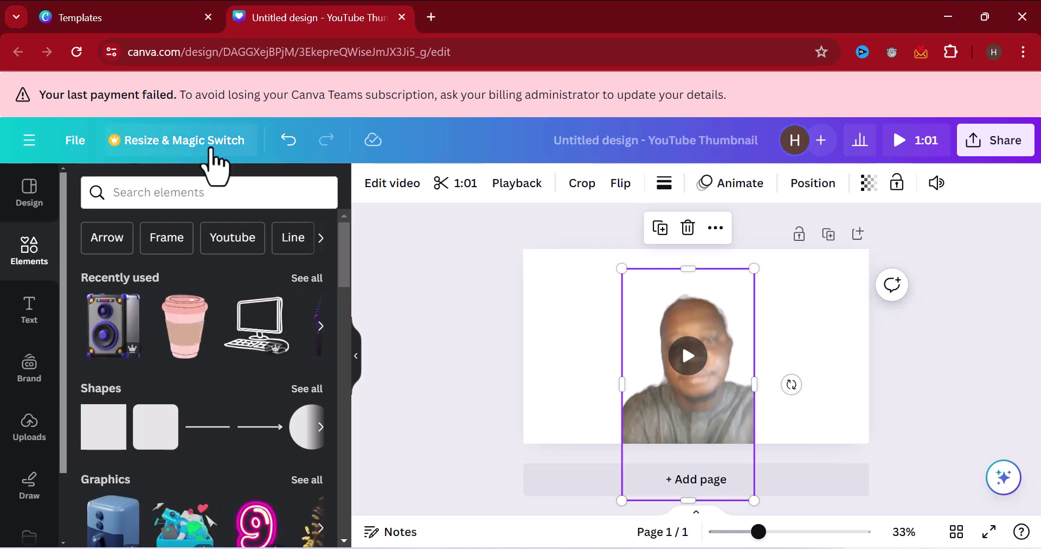
click(191, 193)
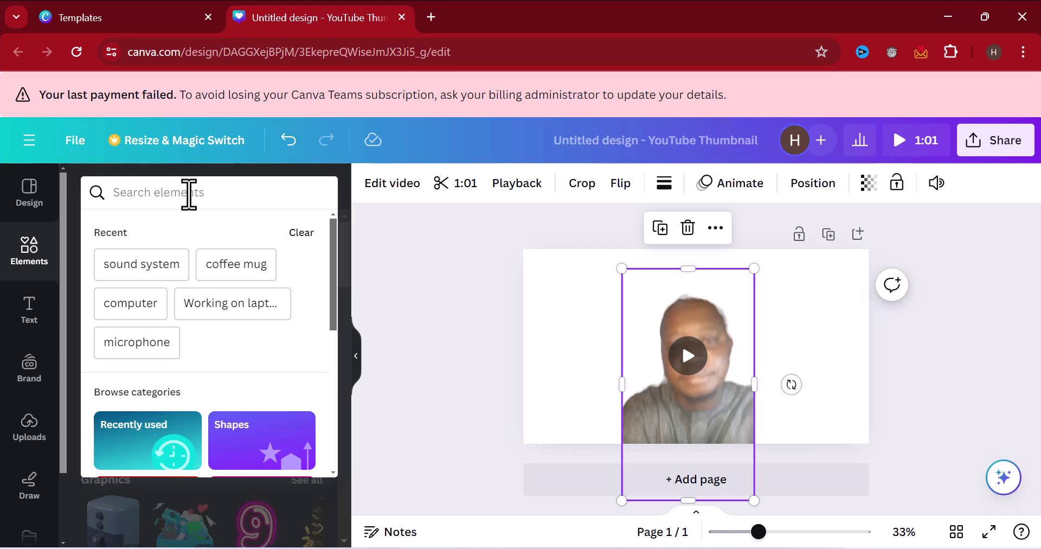
text(office)
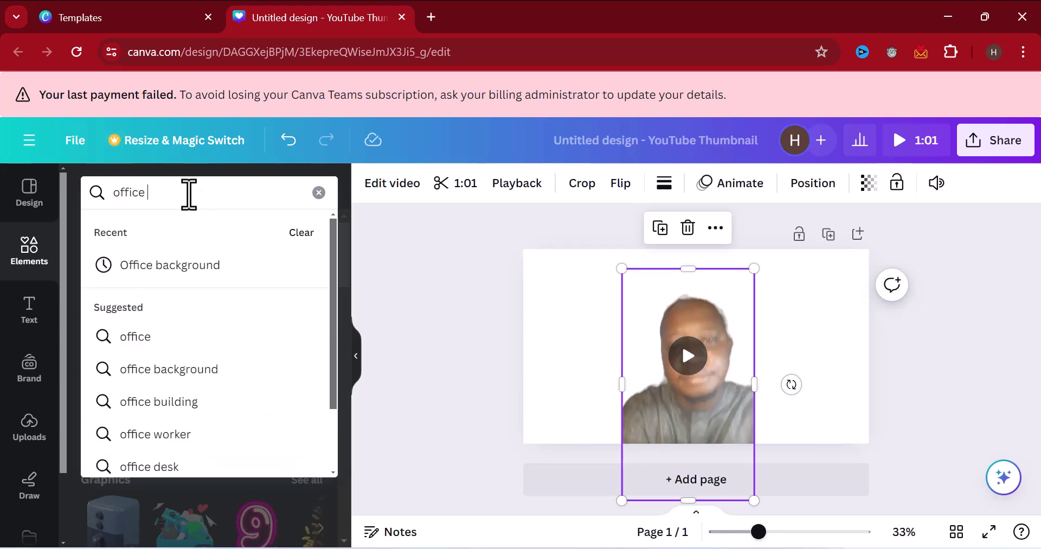
click(186, 271)
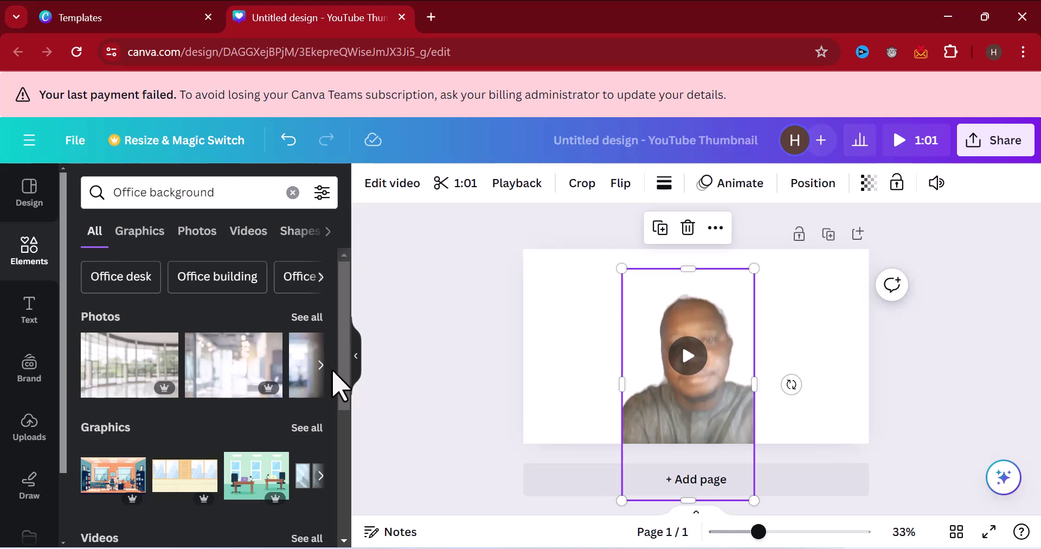
scroll(338, 383, down, 2)
scroll(336, 390, down, 4)
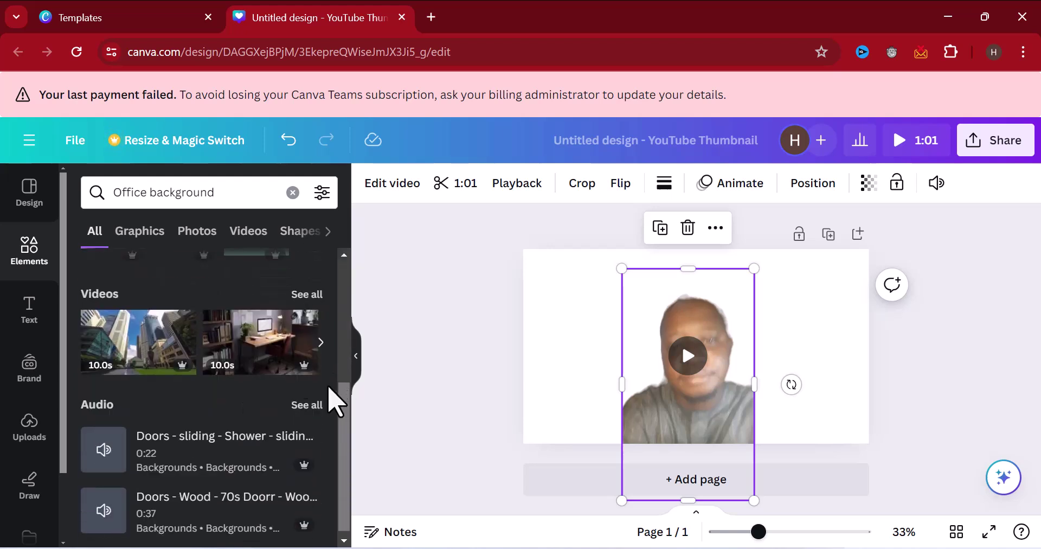
scroll(141, 367, up, 4)
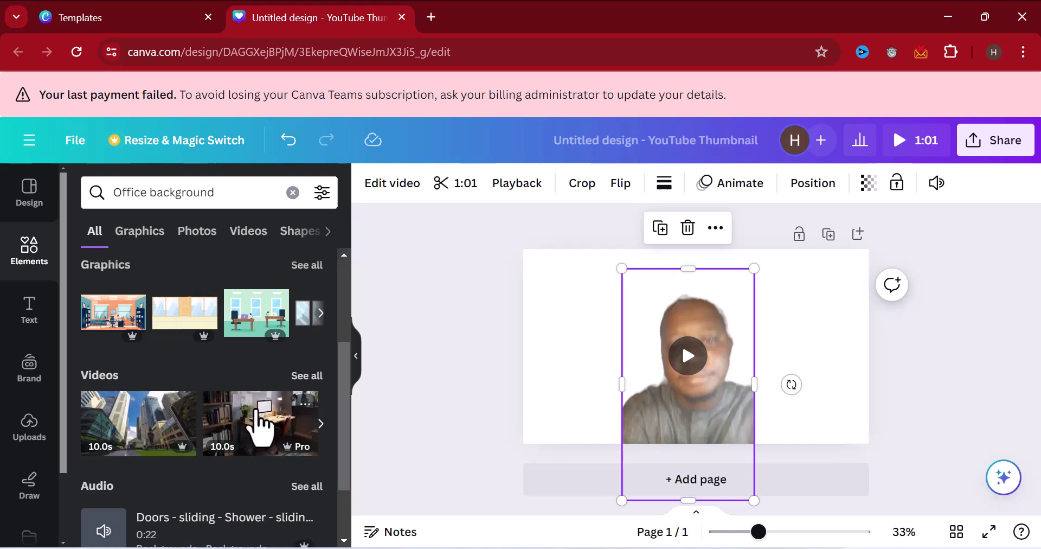
- Try a full-page office desk video behind the speaker, then delete it
click(257, 434)
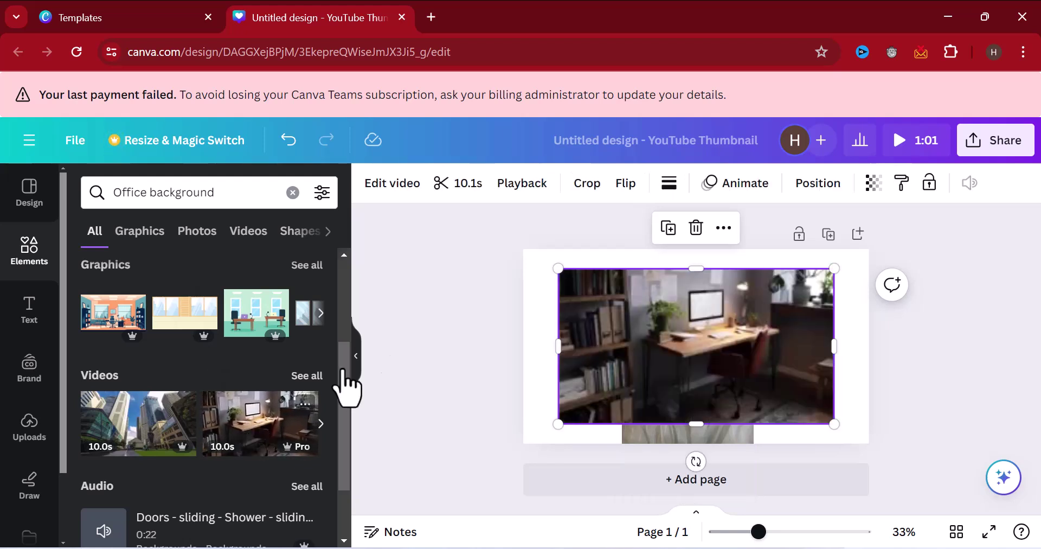
drag(624, 325, 589, 306)
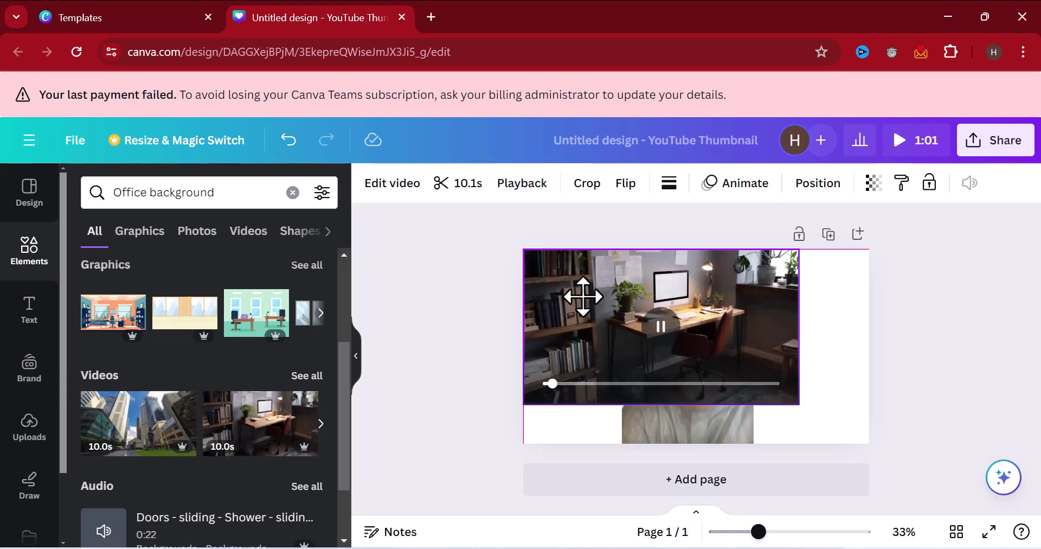
drag(800, 406, 872, 439)
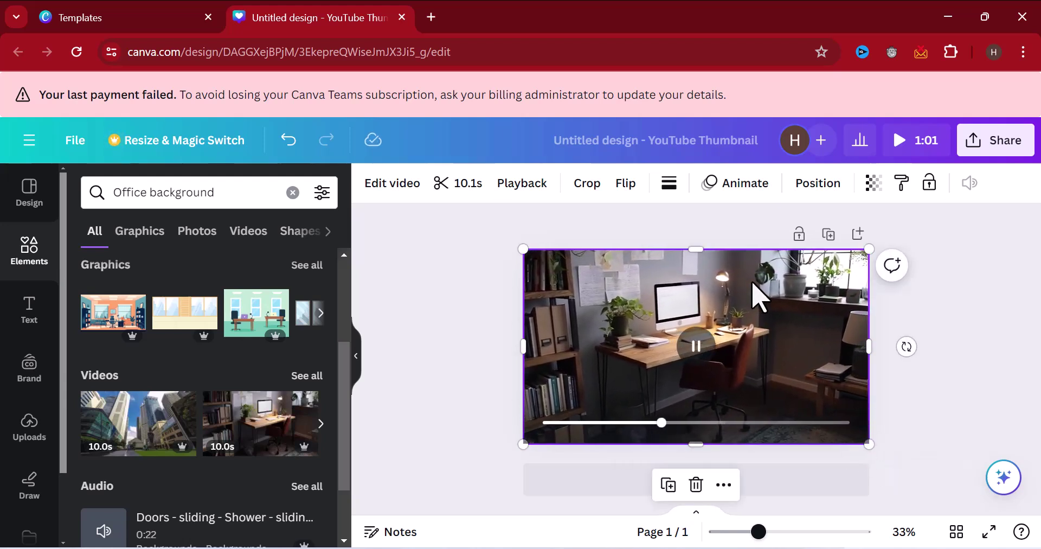
mouse_move(795, 273)
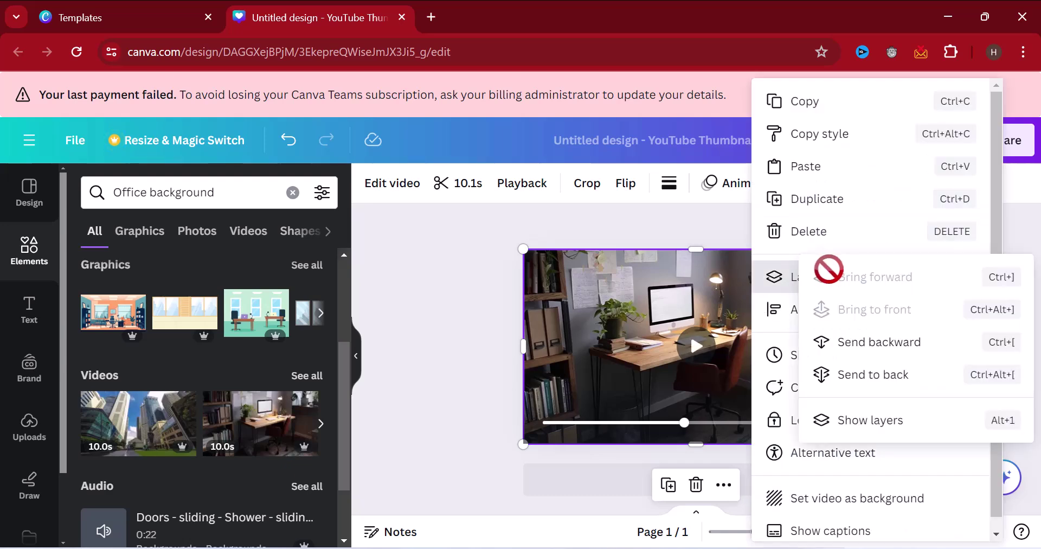
click(872, 380)
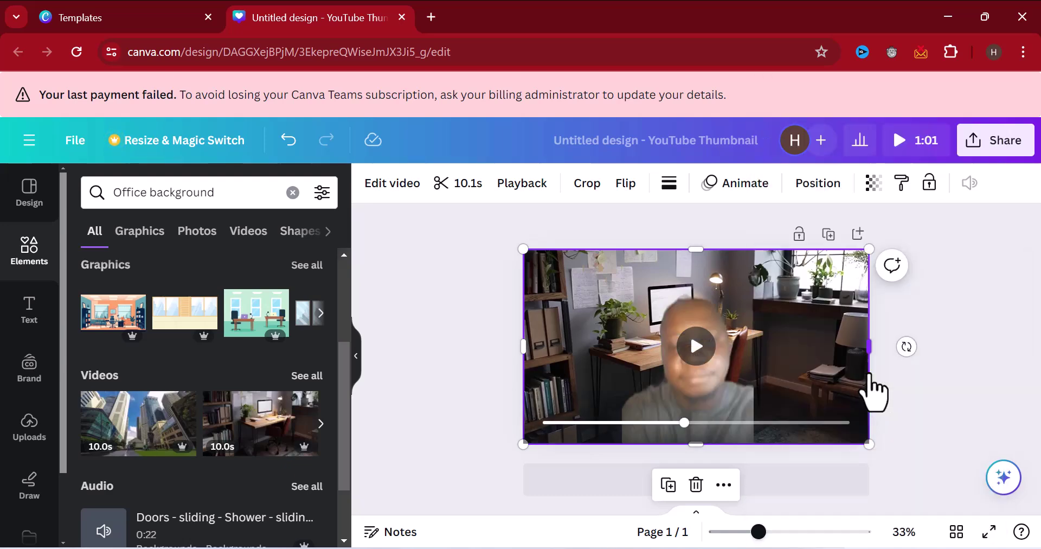
click(446, 318)
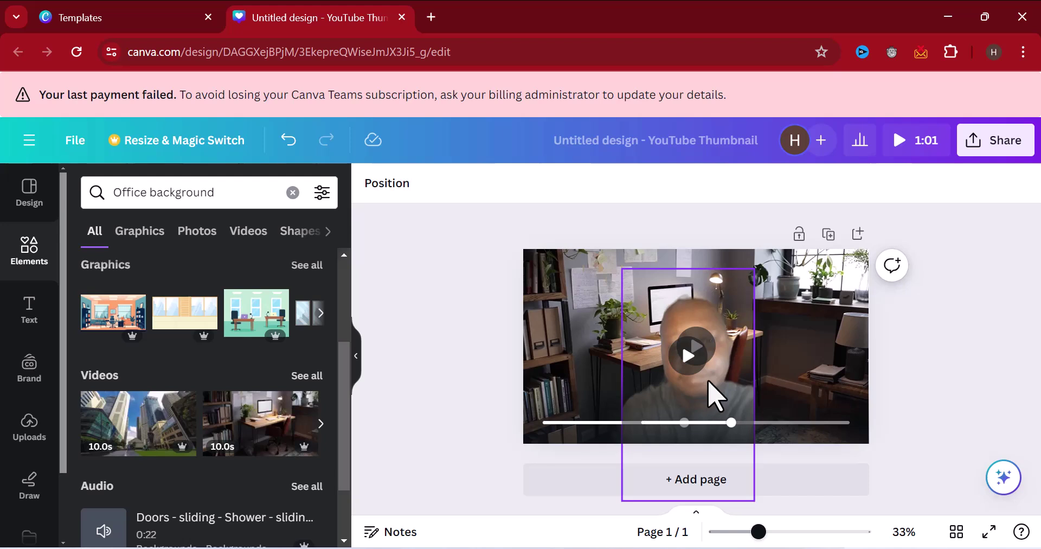
click(726, 394)
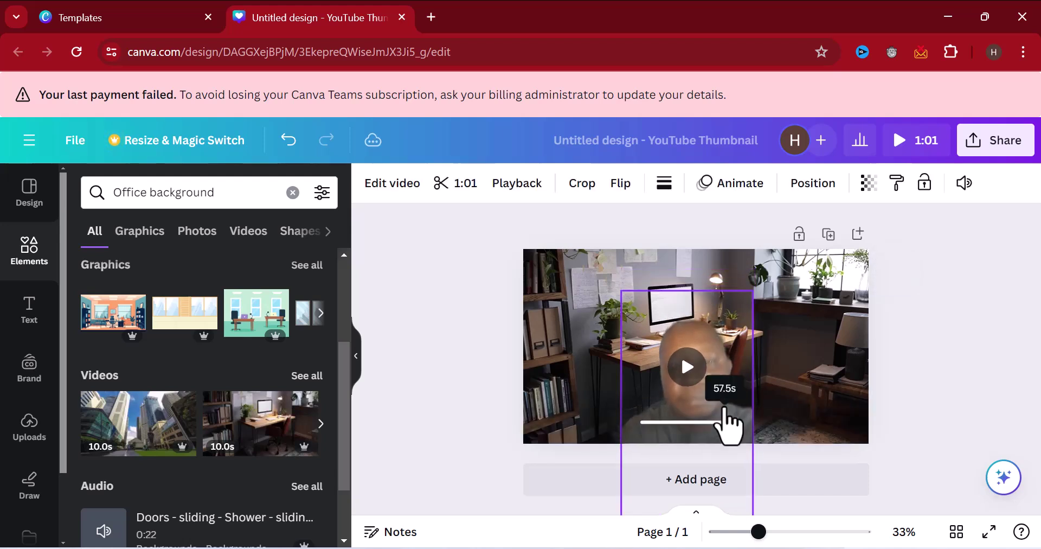
drag(751, 295, 772, 258)
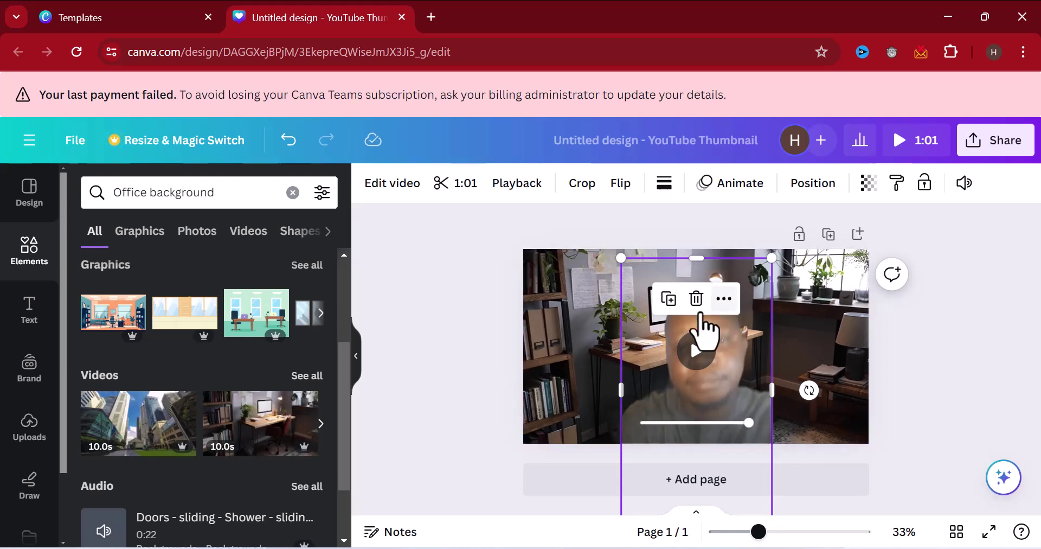
click(591, 341)
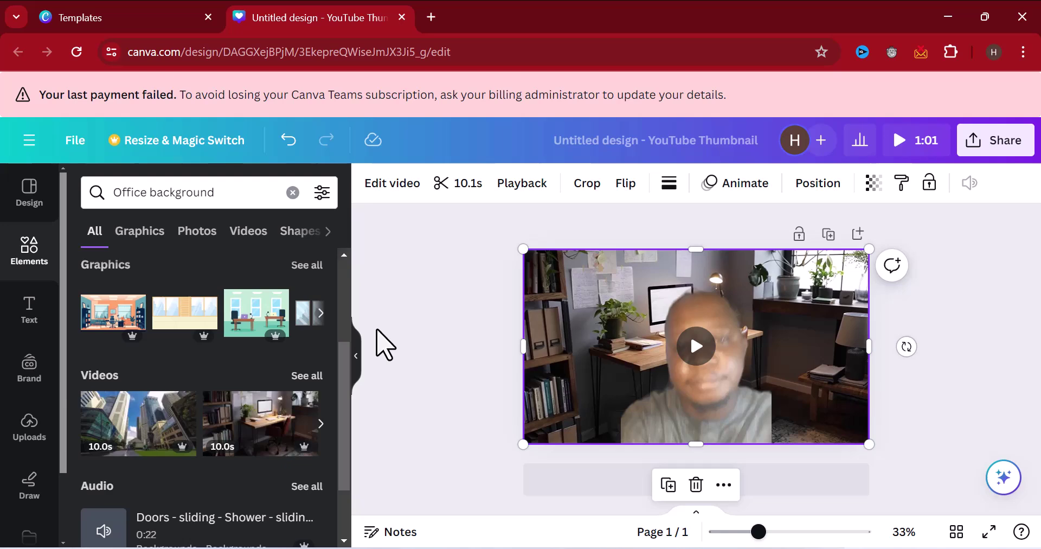
key(Delete)
scroll(317, 307, up, 3)
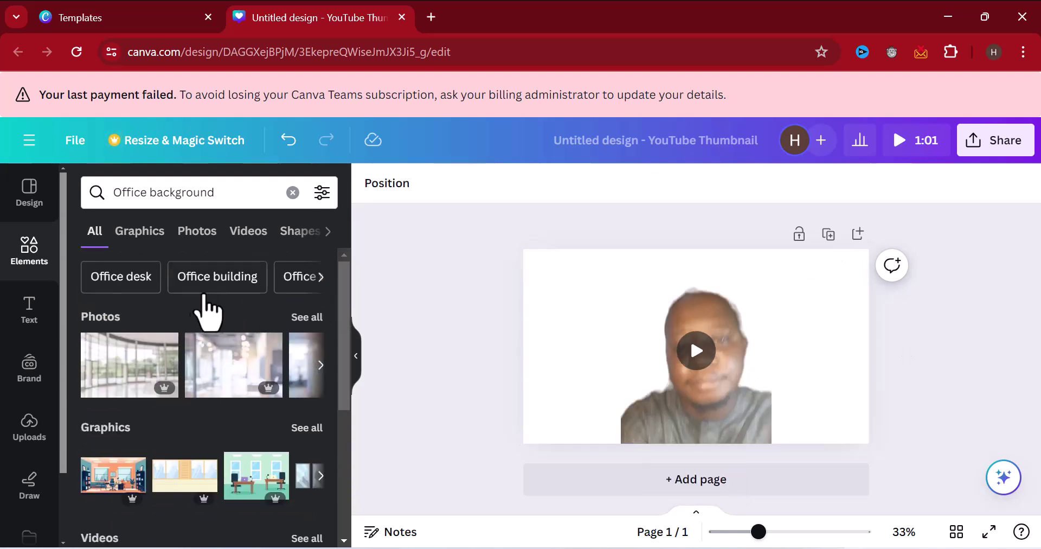
- Stretch the office interior photo over the whole page and send it to back
click(111, 374)
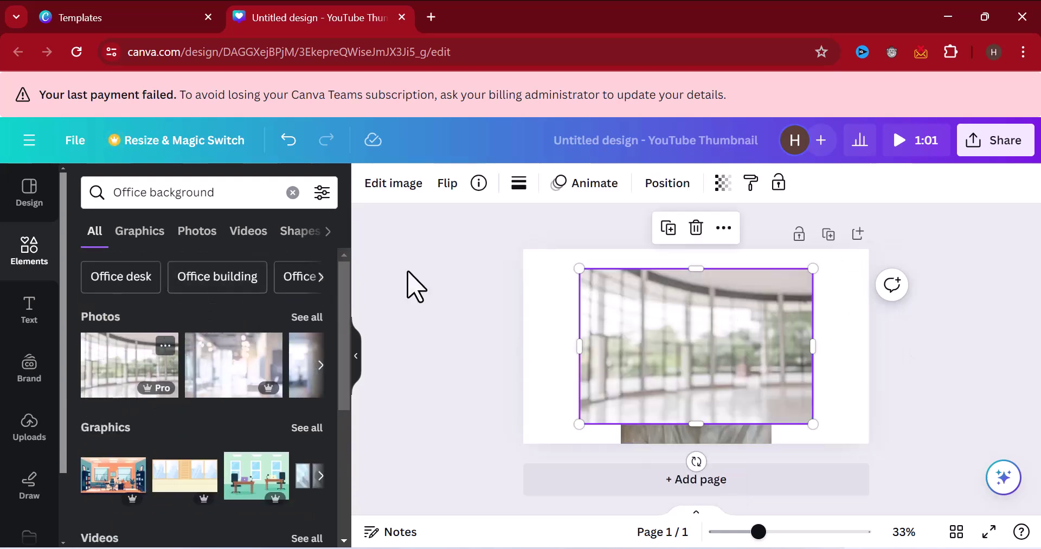
drag(707, 343, 646, 310)
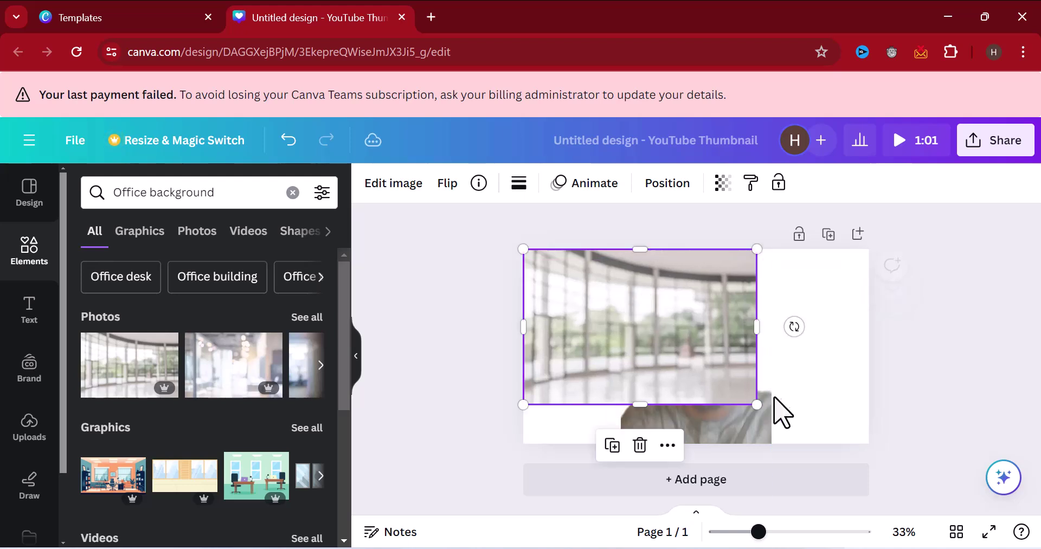
drag(757, 405, 890, 453)
right_click(808, 363)
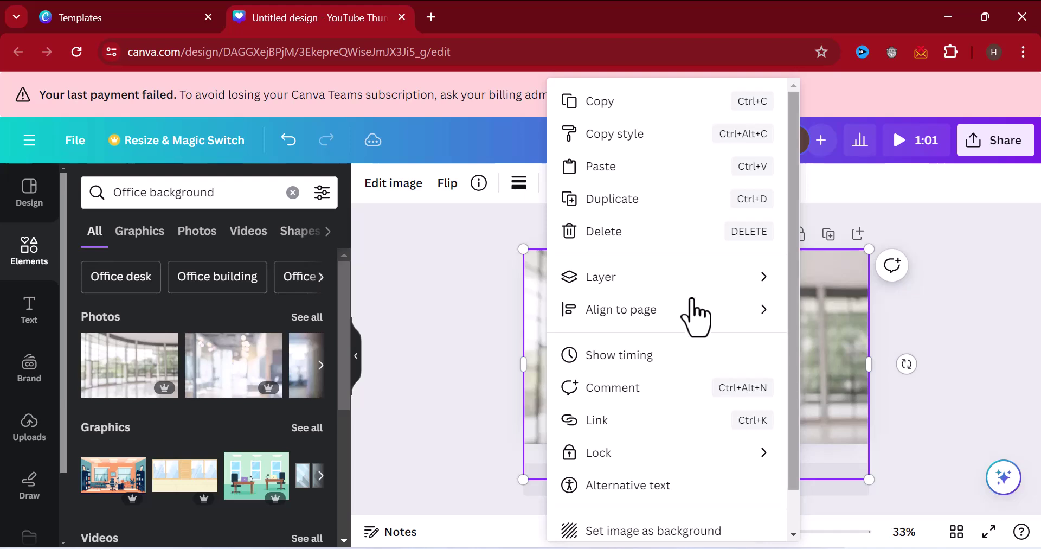
mouse_move(695, 278)
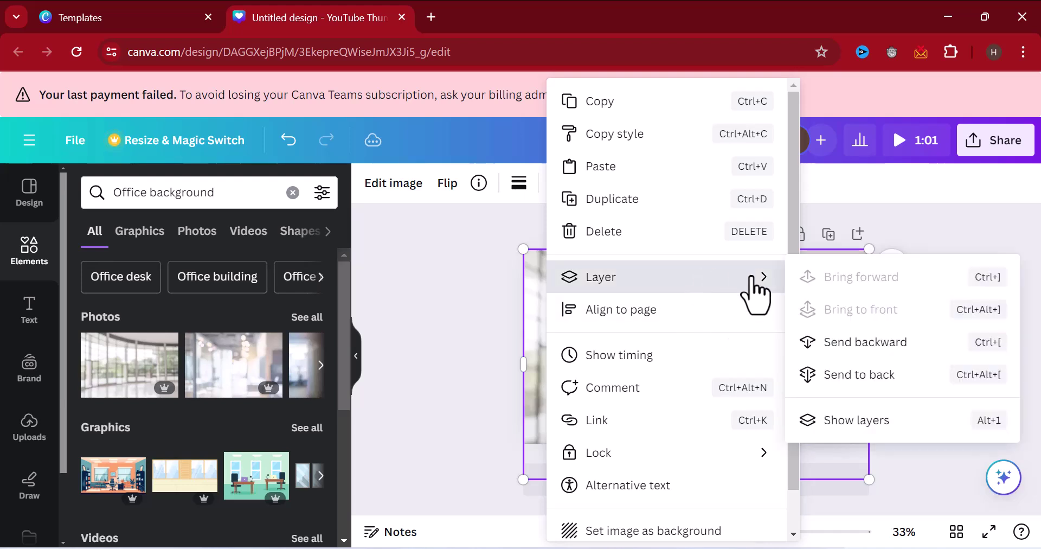
click(862, 374)
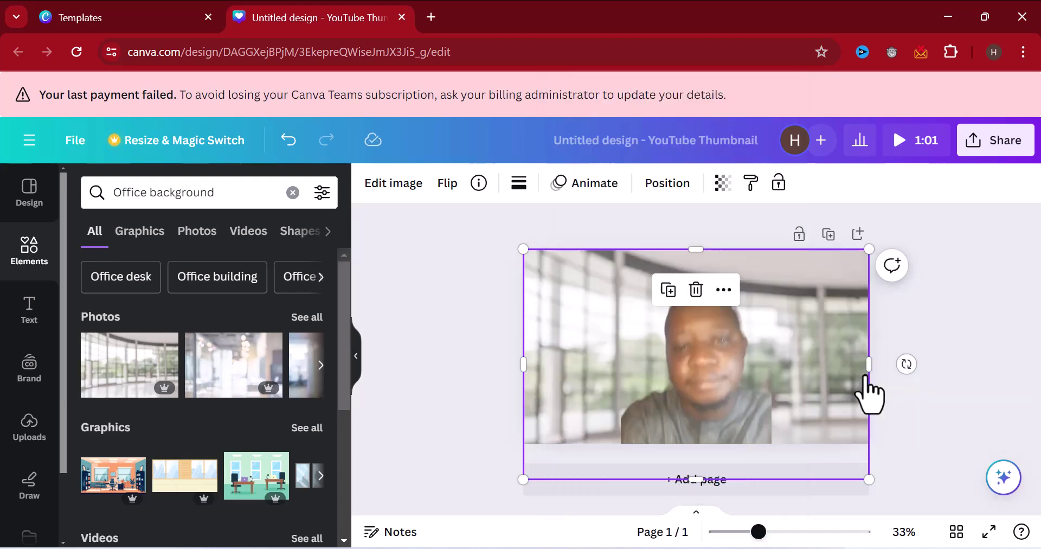
click(770, 417)
- Lower the speaker video slightly and preview its playback over the office photo
drag(726, 401, 727, 425)
click(960, 414)
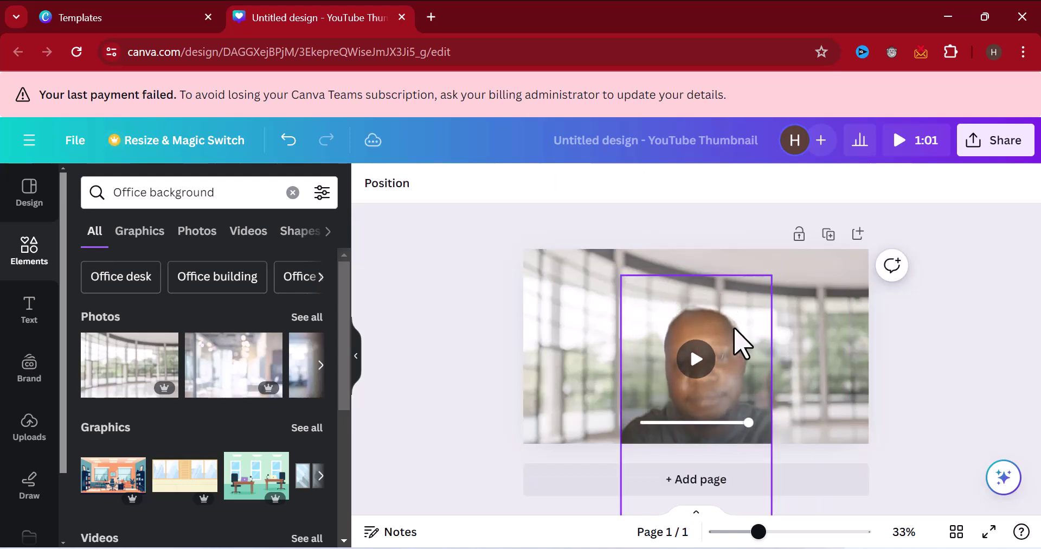
click(697, 360)
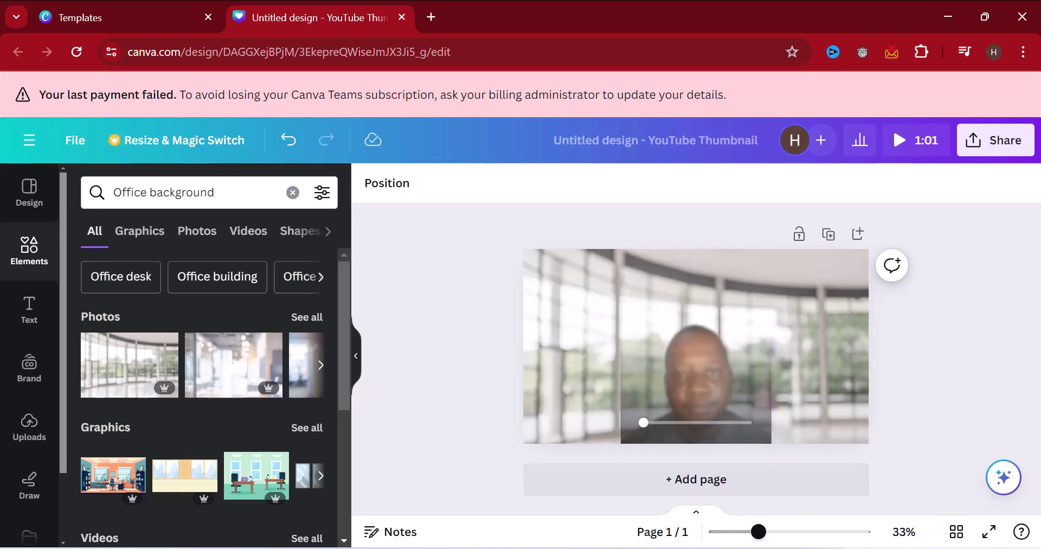
key(super+a)
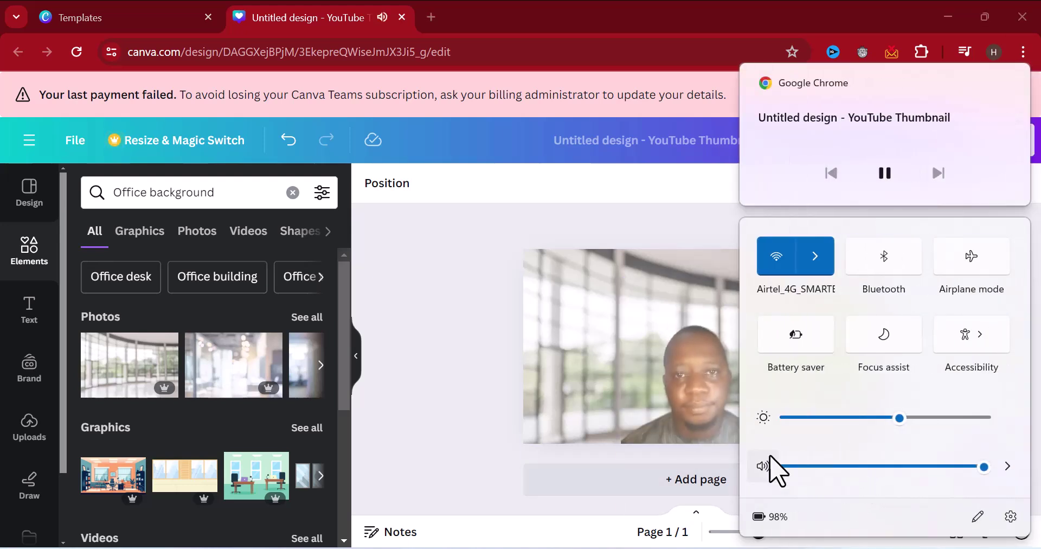
click(473, 387)
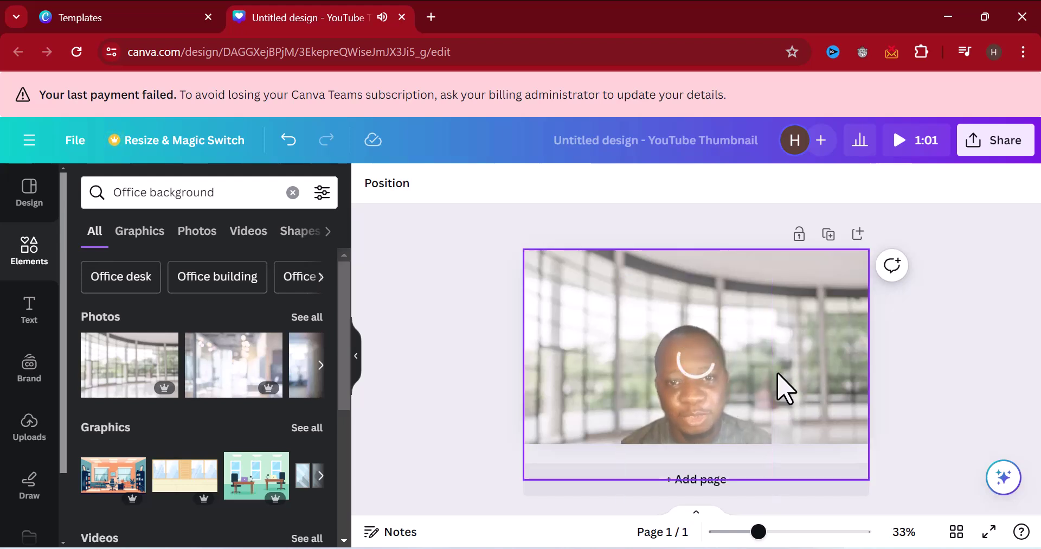
click(701, 380)
click(697, 361)
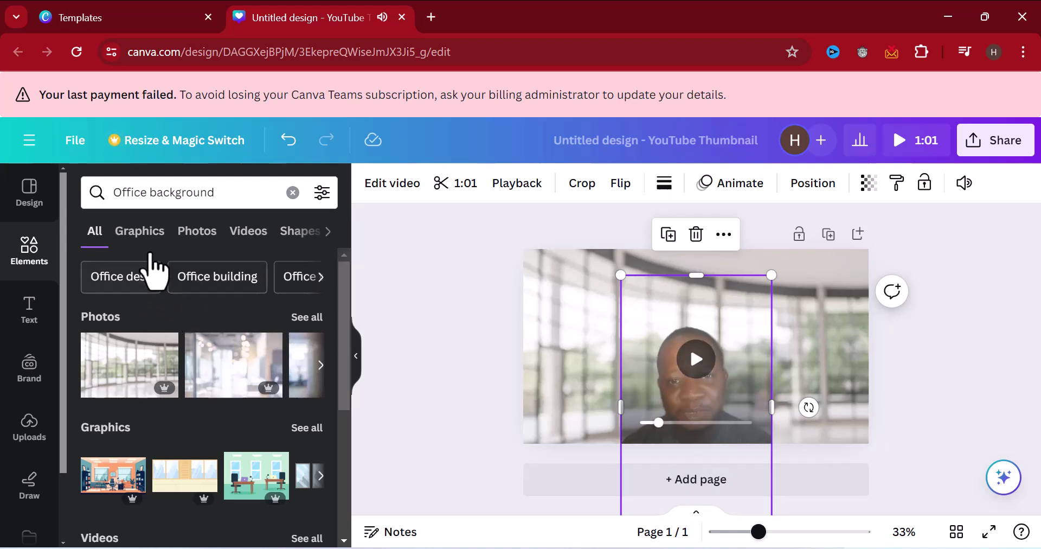
- Search elements for 'natural herb background' and browse the results
click(223, 192)
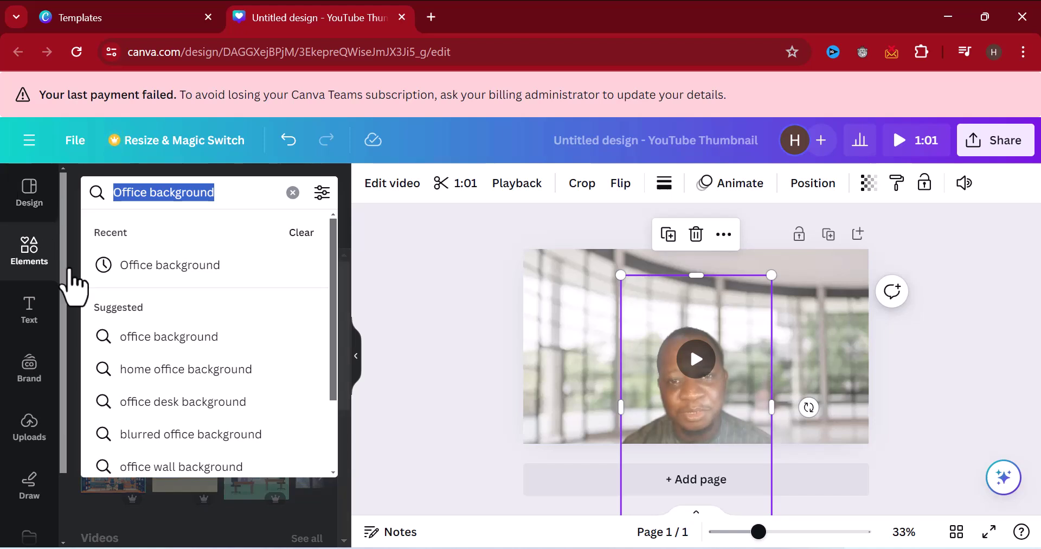
text(na)
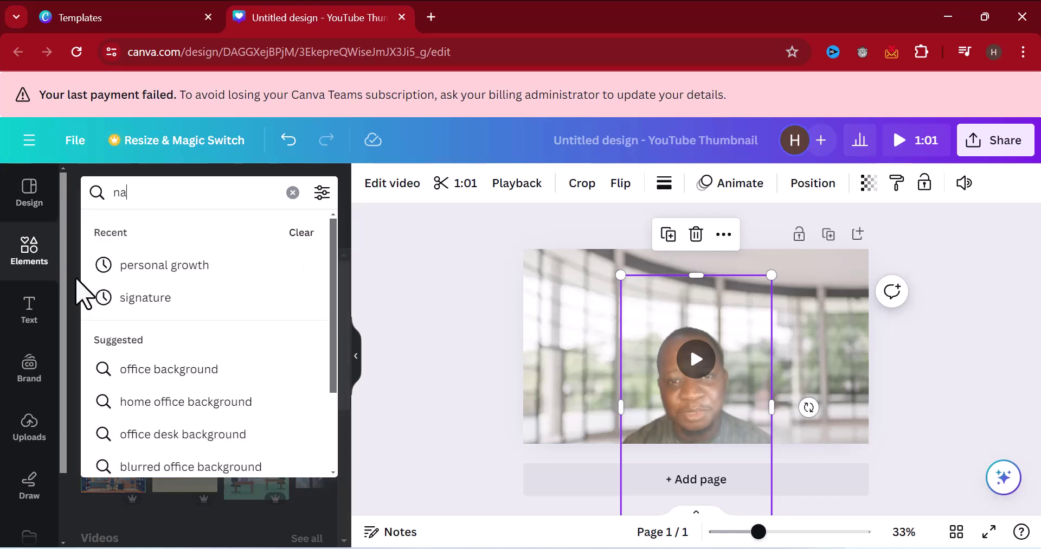
text(tural )
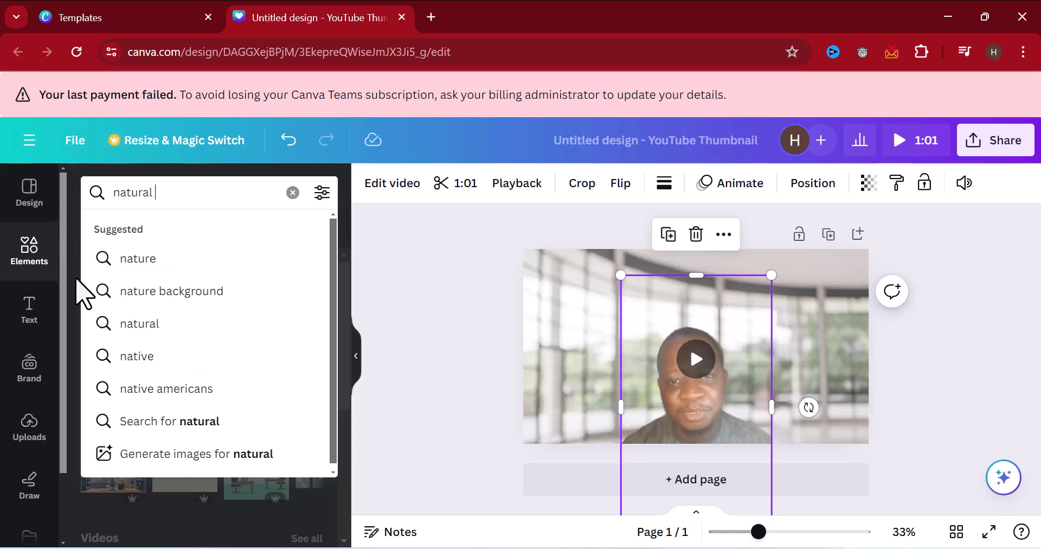
text(herb)
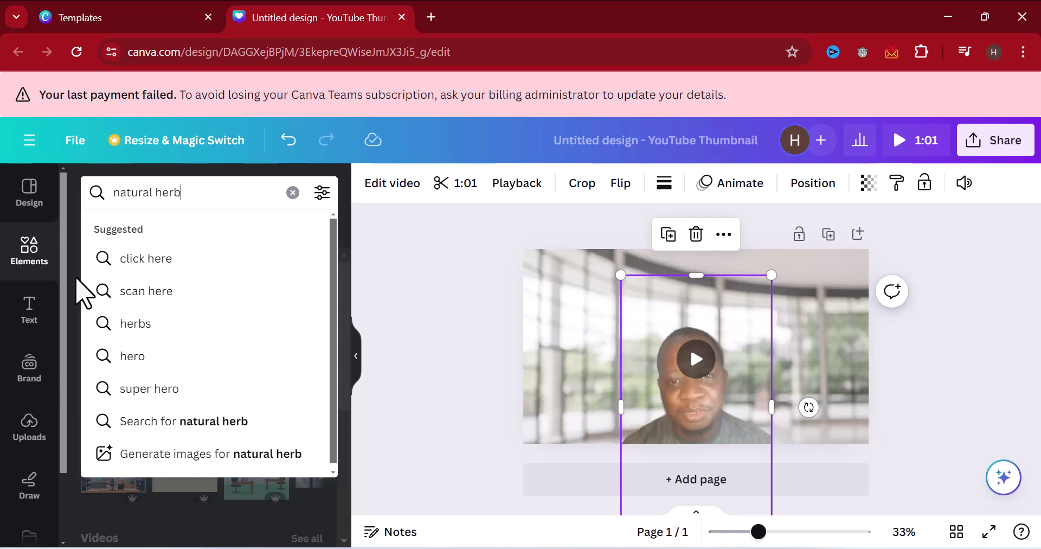
text( bac)
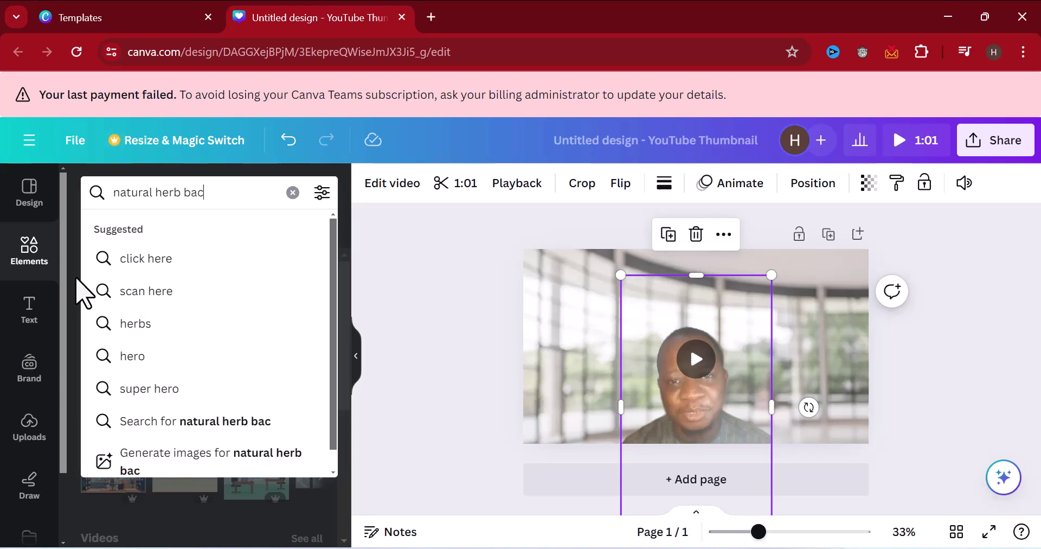
text(kgro)
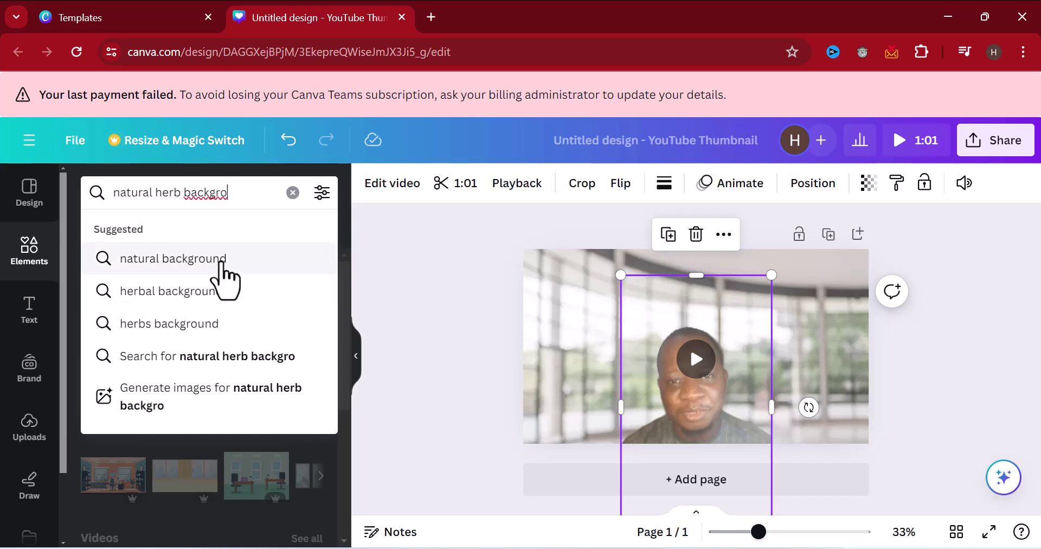
click(176, 293)
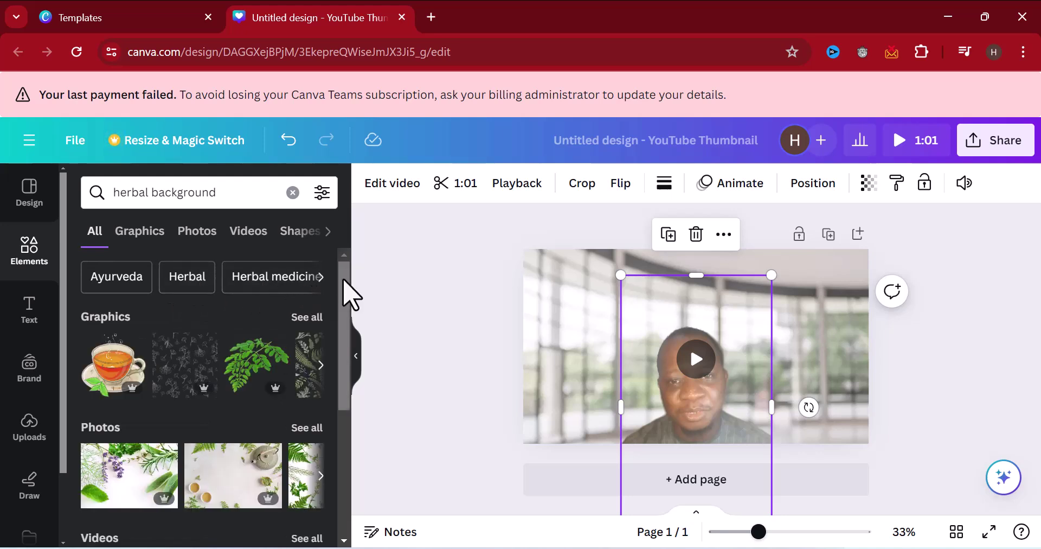
scroll(344, 292, down, 3)
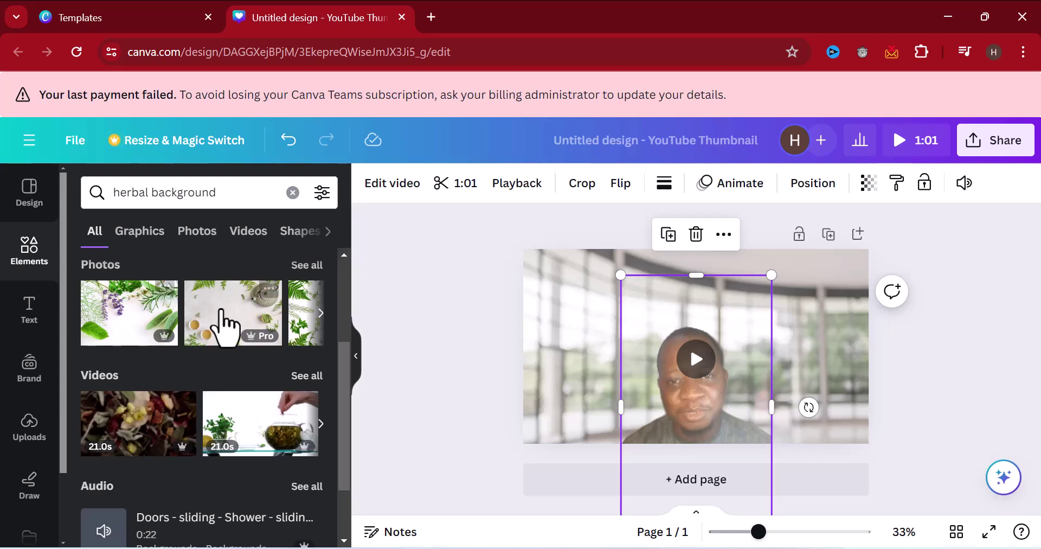
scroll(153, 386, down, 2)
scroll(139, 369, up, 5)
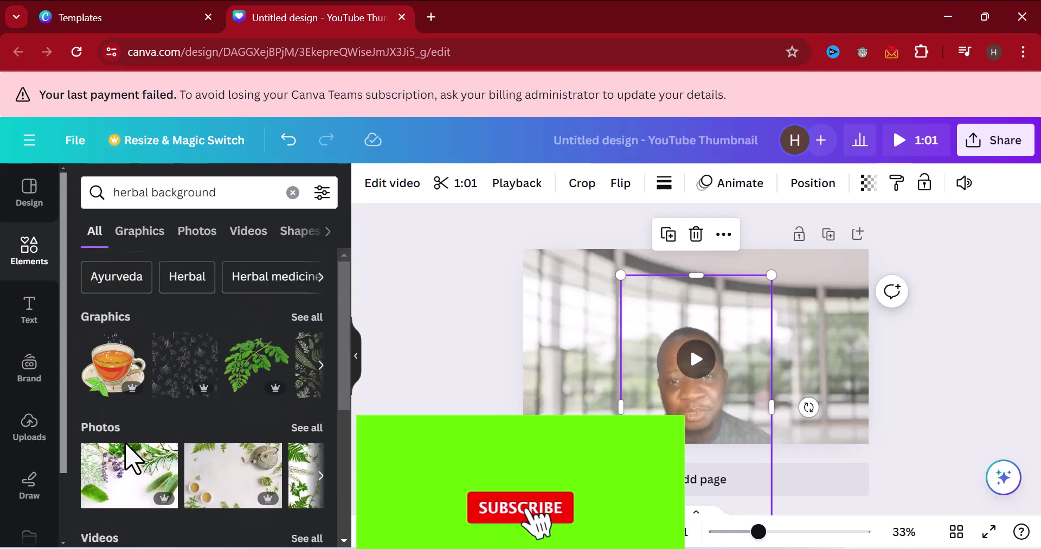
scroll(147, 412, down, 2)
- Add the first herbal plants photo and enlarge it to cover the whole page
click(139, 387)
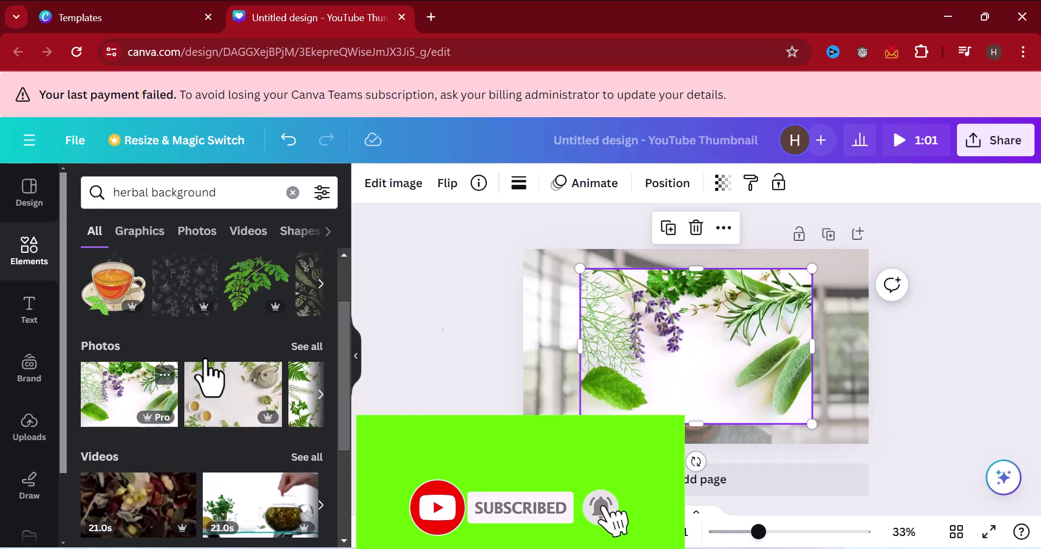
click(546, 298)
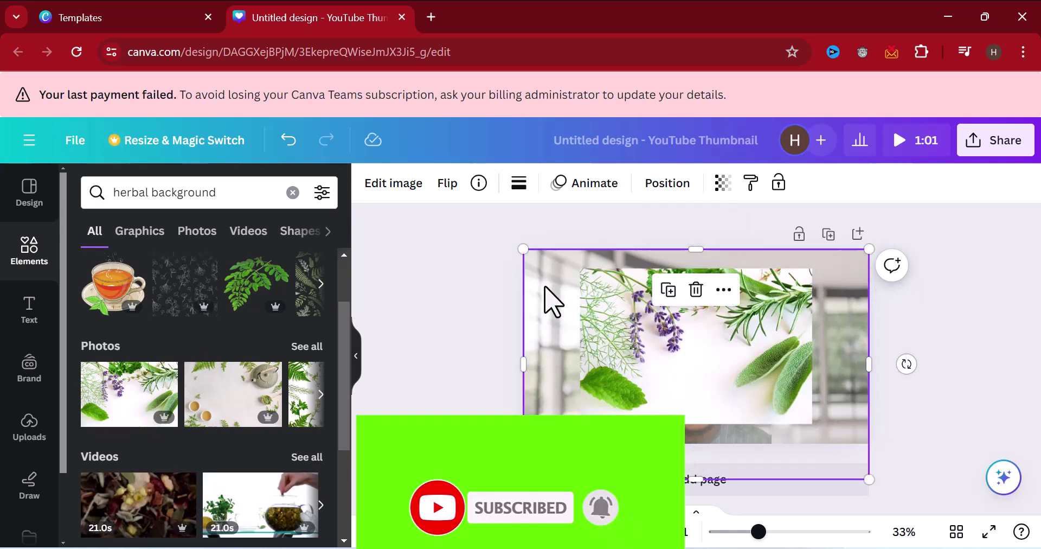
drag(633, 309, 562, 274)
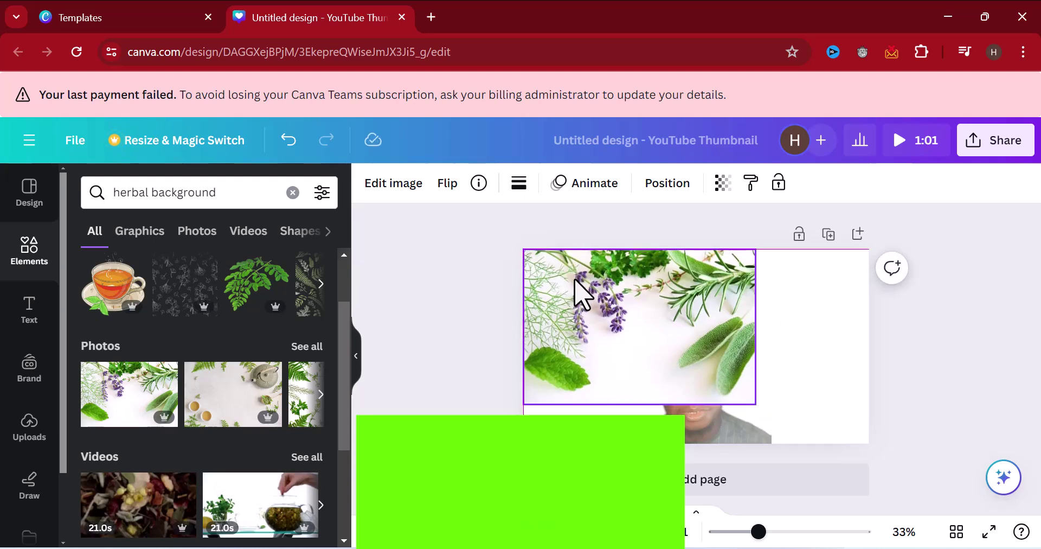
drag(756, 402, 907, 452)
- Send the herbal photo behind the speaker video, then play the video to preview
right_click(797, 353)
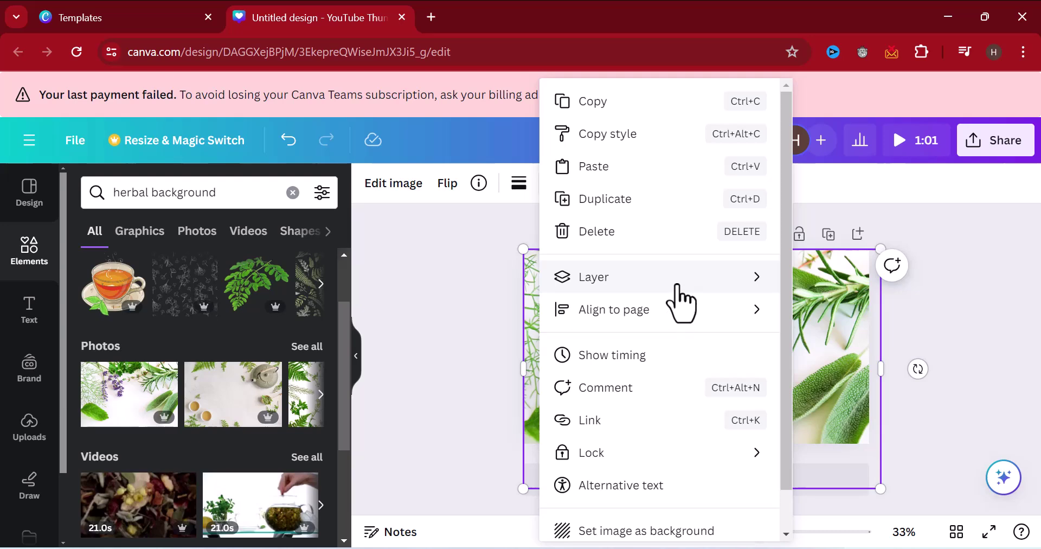
mouse_move(675, 285)
click(844, 375)
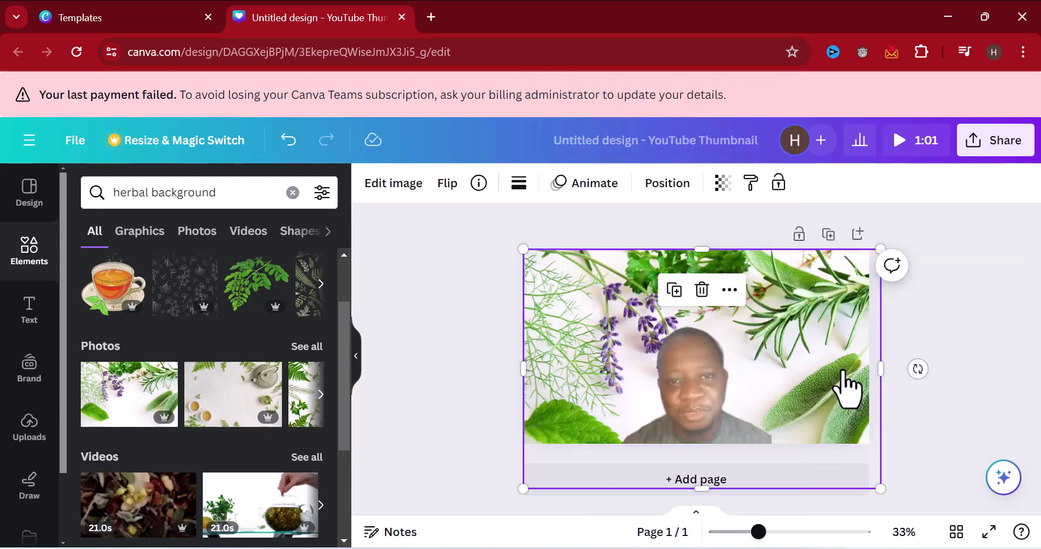
click(929, 362)
click(697, 359)
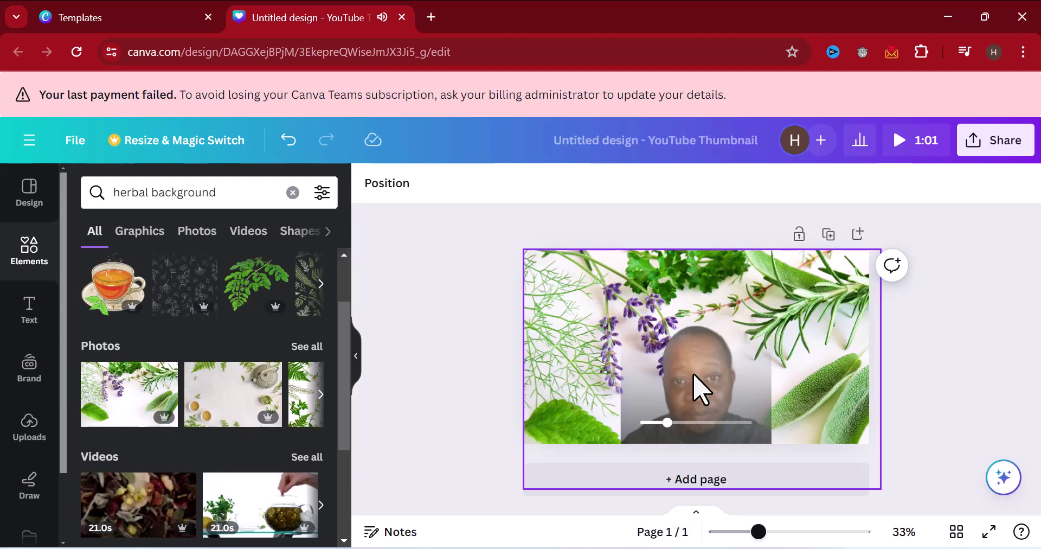
- Nudge the speaker video into place on the herbal background and clear the herbal search
drag(705, 393, 687, 407)
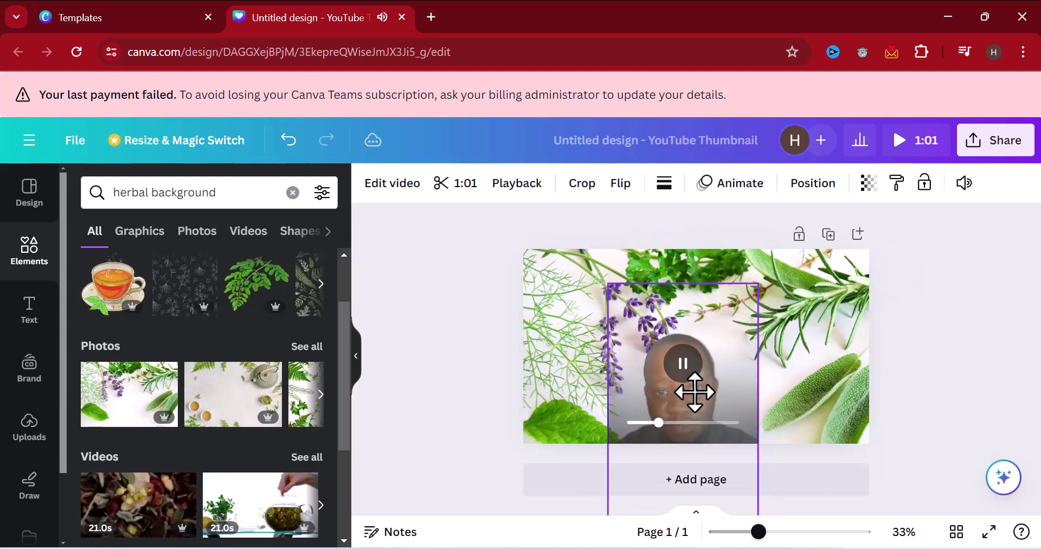
click(988, 386)
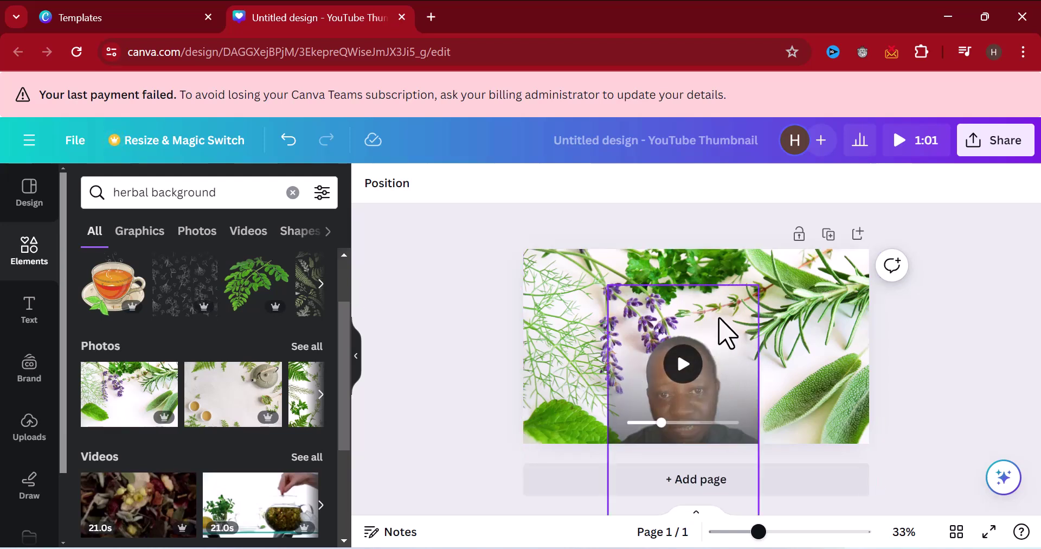
click(293, 193)
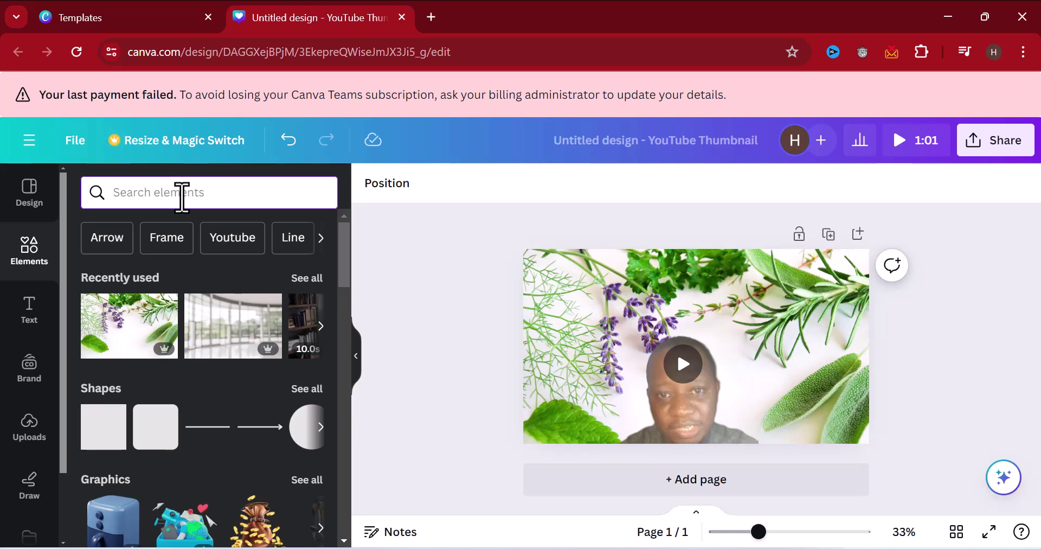
- Search elements for 'cucumber' and add the first sliced cucumber graphic
text(c)
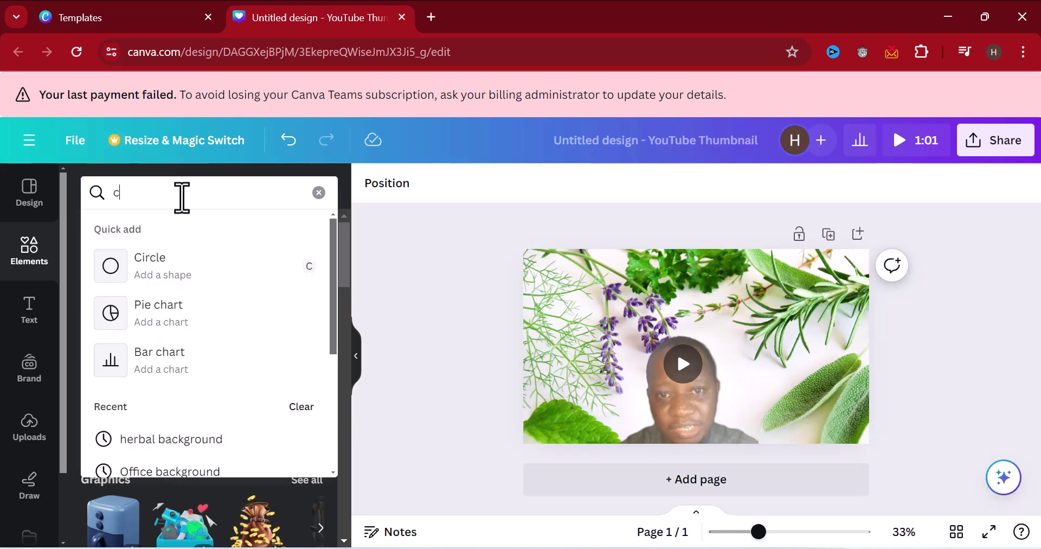
text(umc)
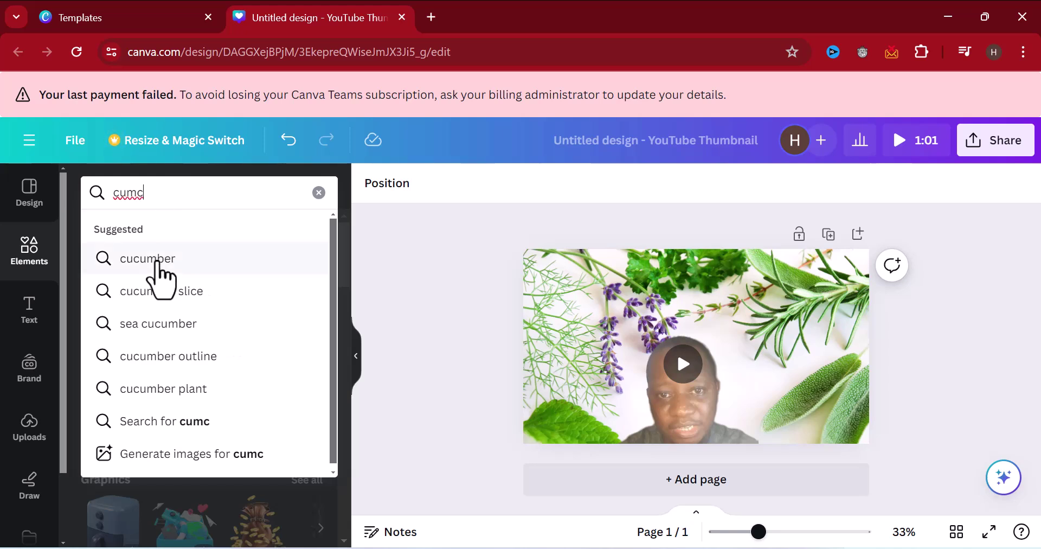
click(157, 263)
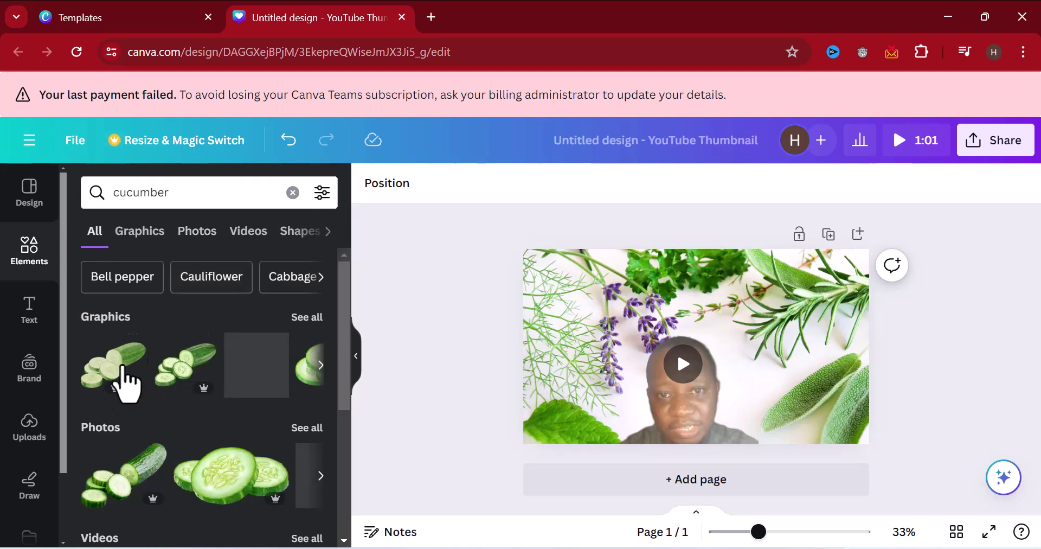
scroll(182, 365, down, 5)
scroll(158, 353, up, 5)
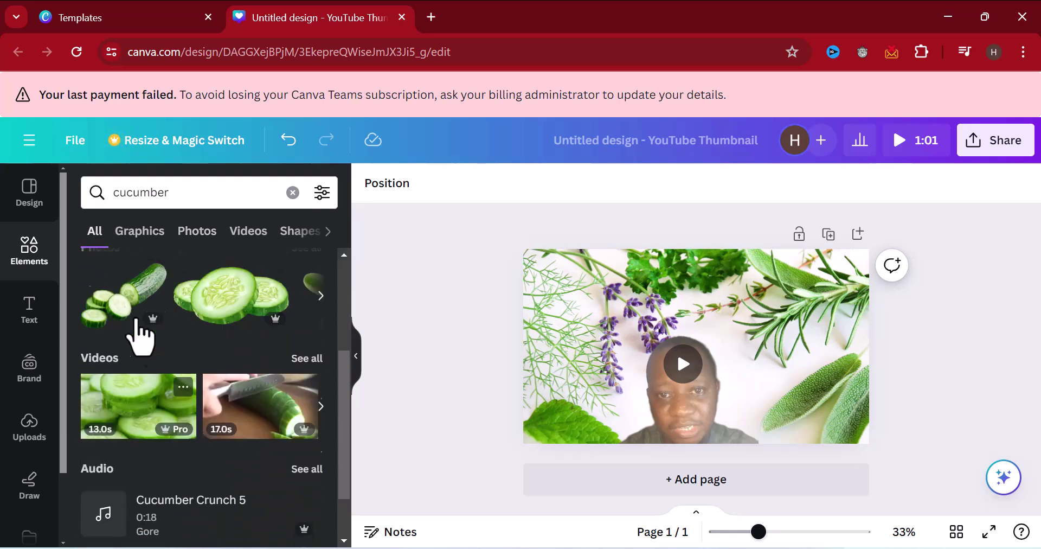
click(102, 361)
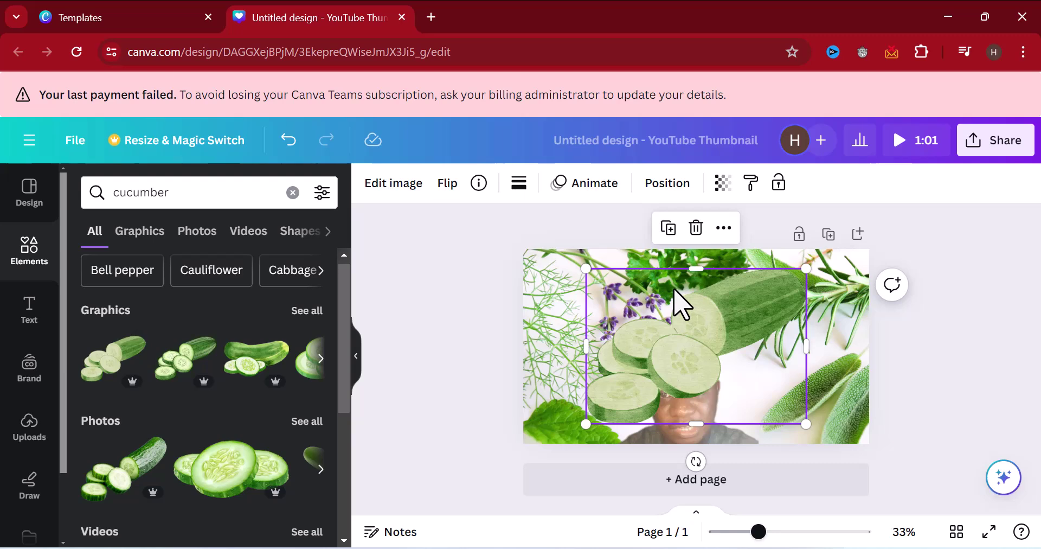
- Shrink the cucumber graphic and place it in the page's lower-right corner
drag(708, 347, 831, 386)
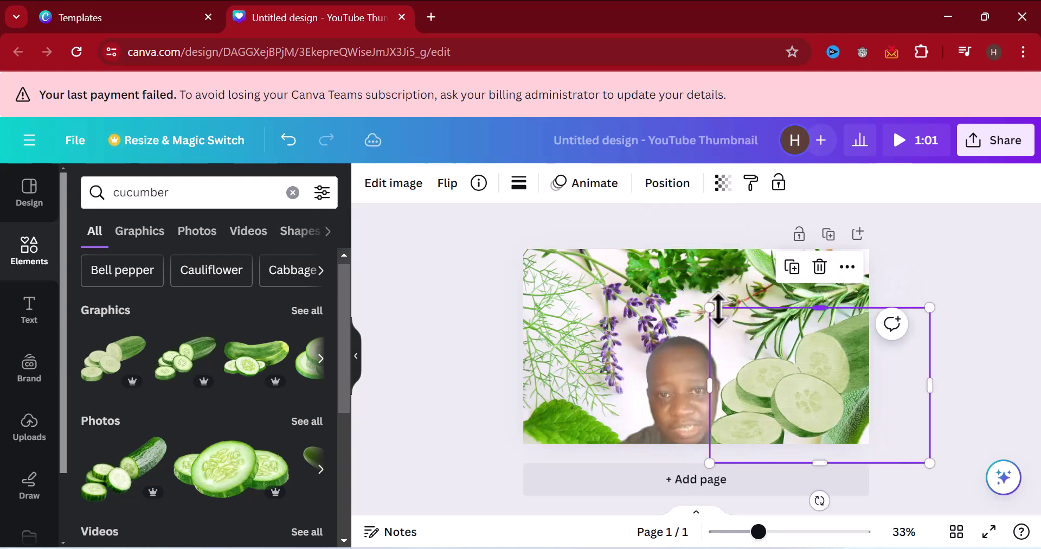
drag(709, 307, 795, 369)
drag(839, 413, 803, 402)
click(428, 328)
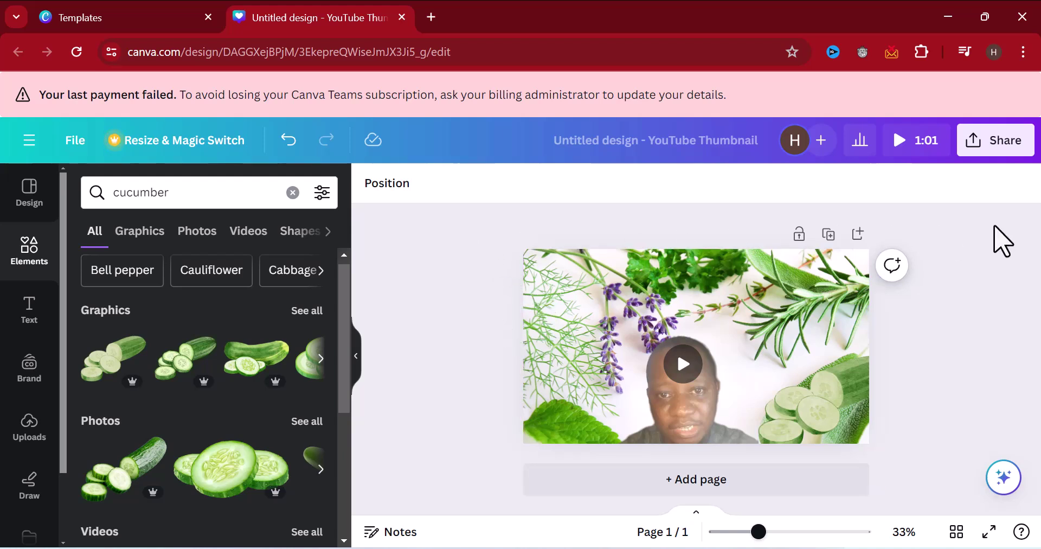
- Download the design as an MP4 Video at 480p quality
click(996, 148)
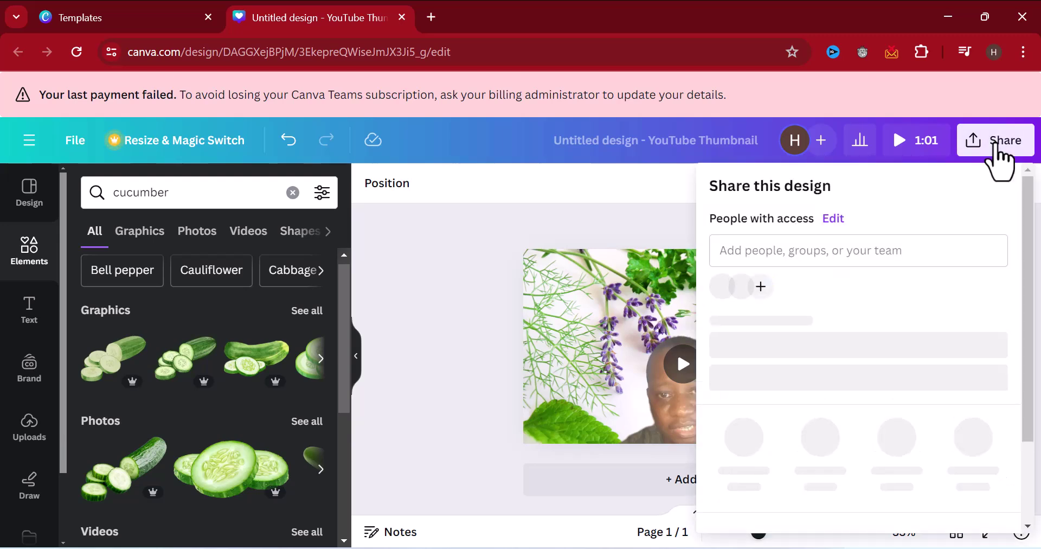
scroll(868, 411, down, 2)
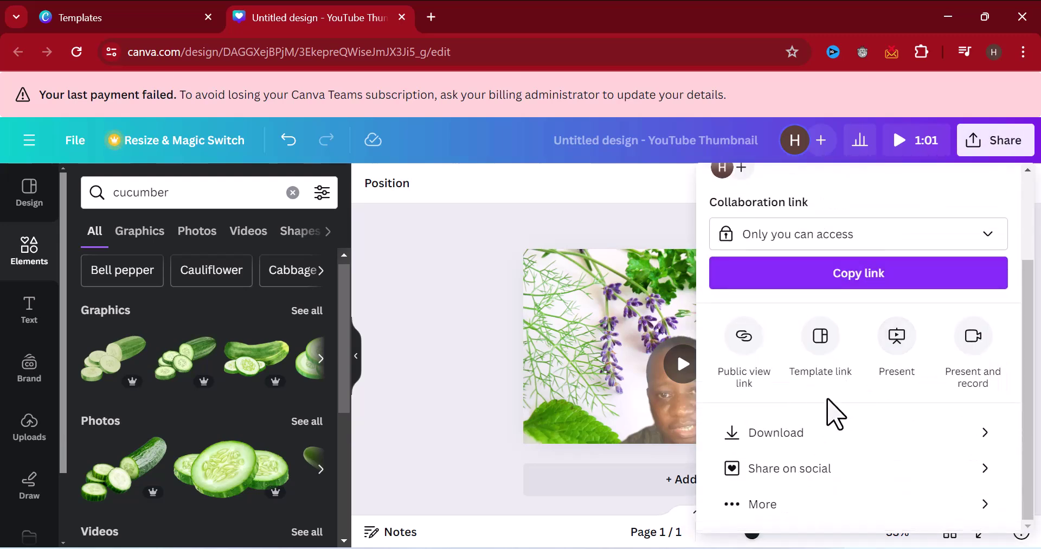
click(787, 432)
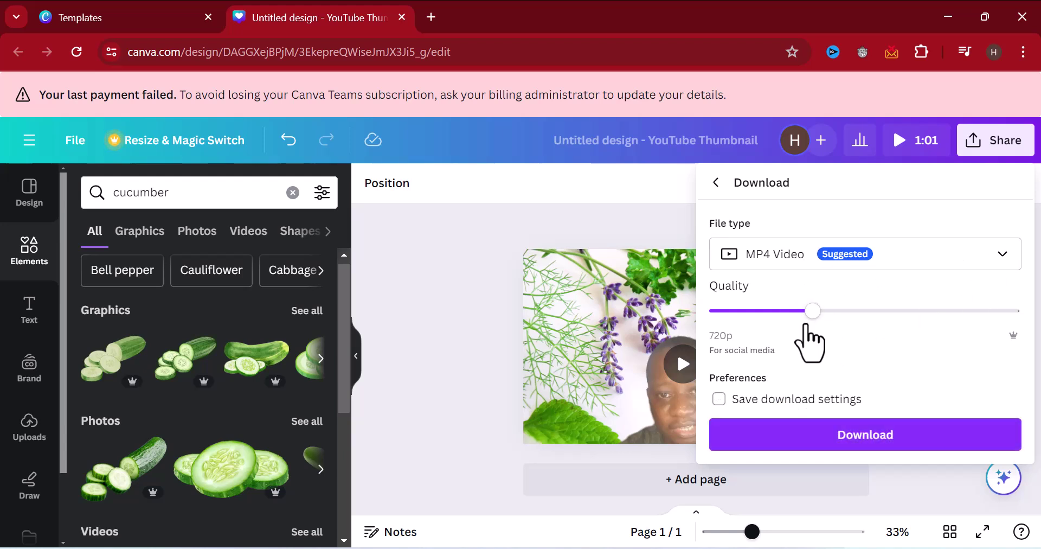
drag(813, 317, 1020, 329)
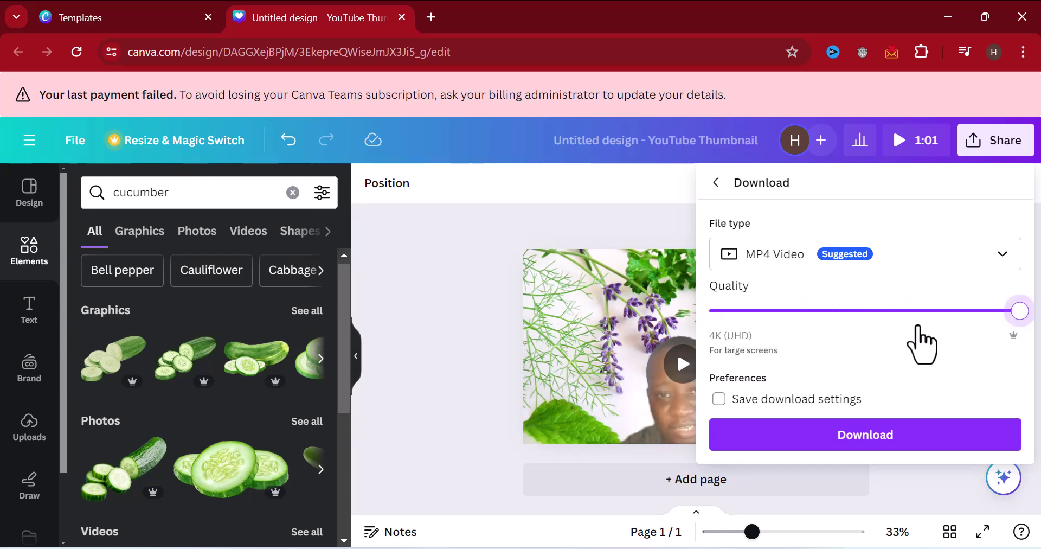
drag(1017, 315, 718, 328)
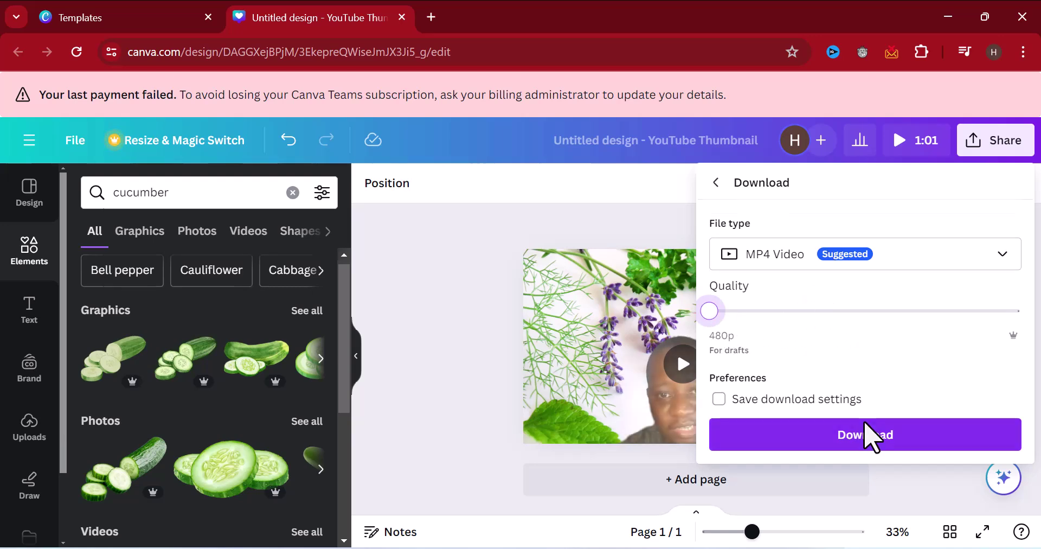
click(907, 260)
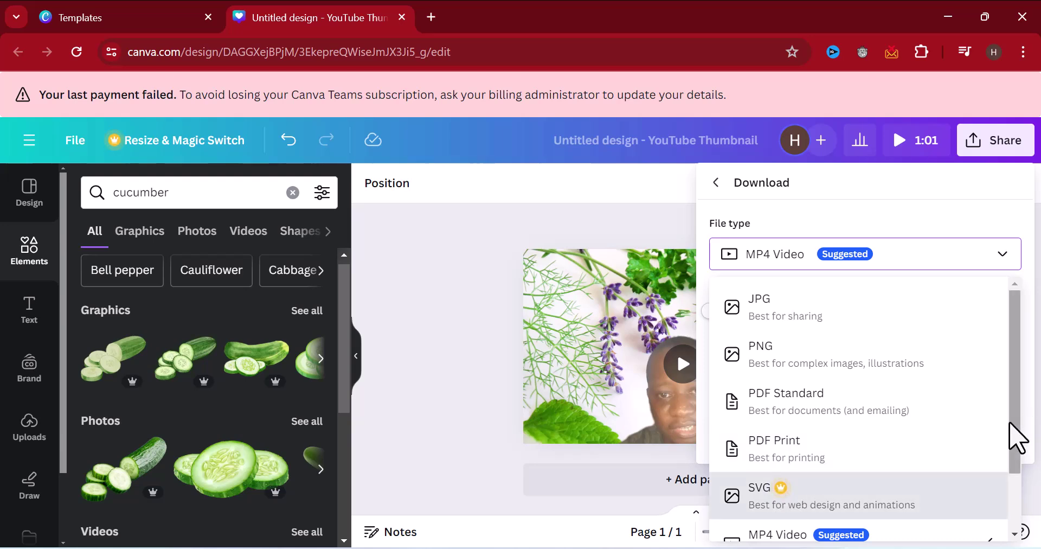
scroll(867, 500, down, 2)
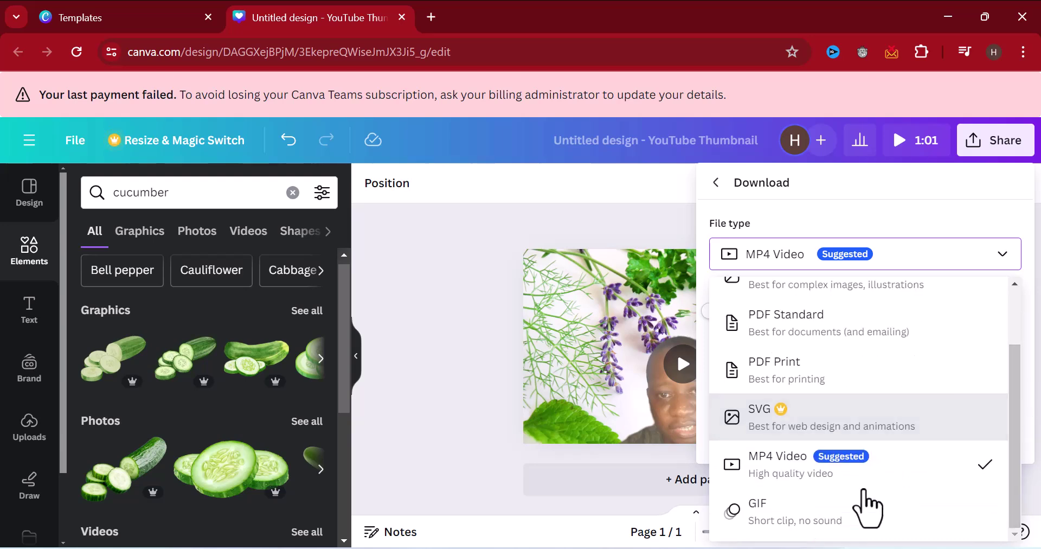
click(806, 484)
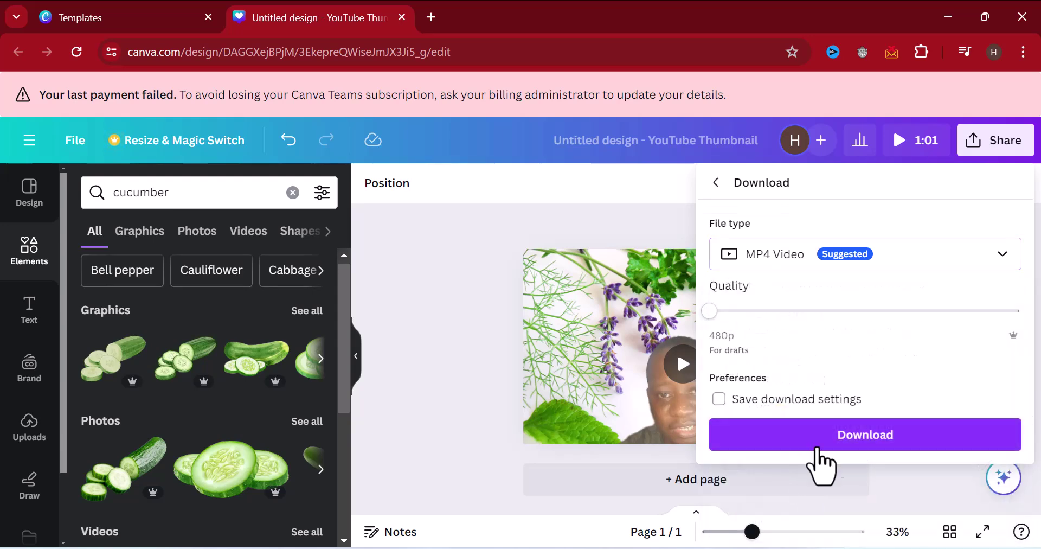
click(866, 440)
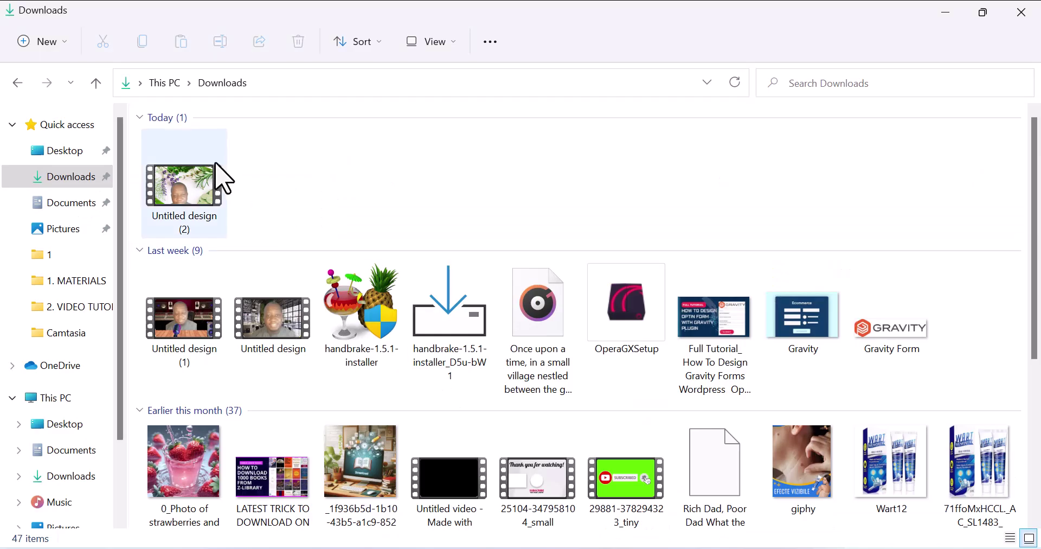
- Open Untitled design (2).mp4 from the Downloads folder
double_click(172, 186)
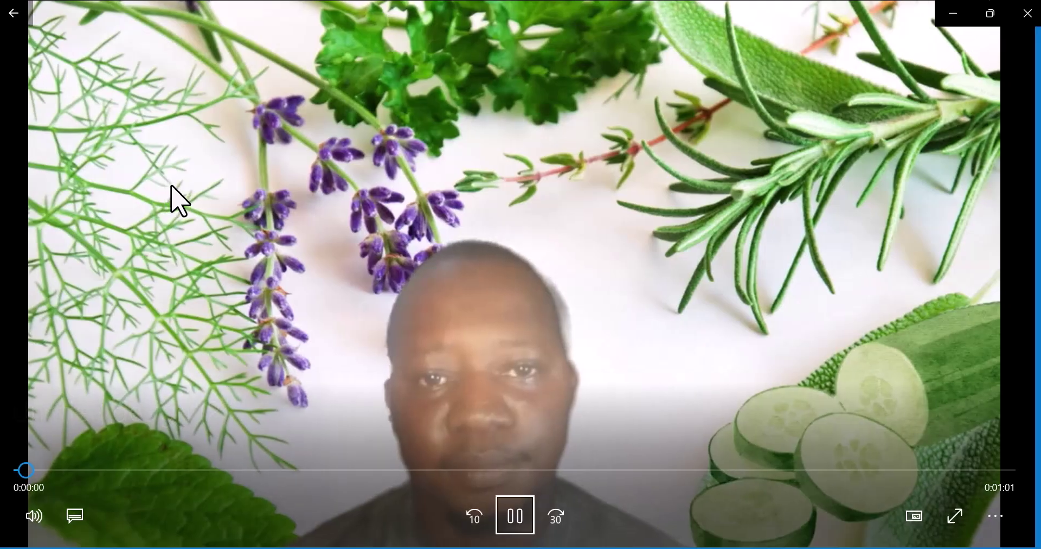
- Play Untitled design (2) full screen to review the final video
double_click(172, 186)
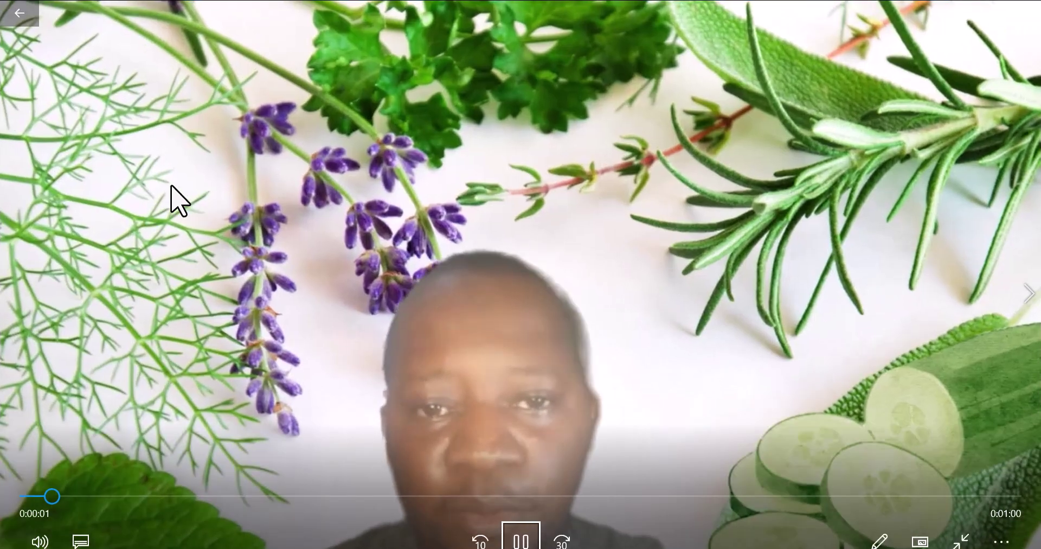